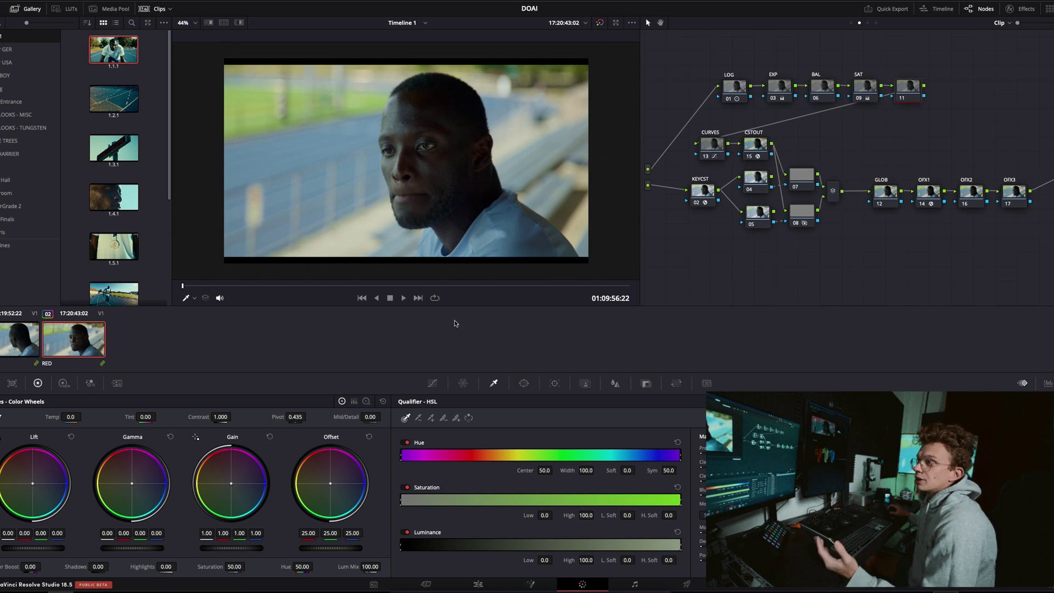
# Step: Compare the top correction row on and off, then add serial node 17 after CSTOUT, placed to the right
pyautogui.moveTo(686, 55); pyautogui.dragTo(960, 115)
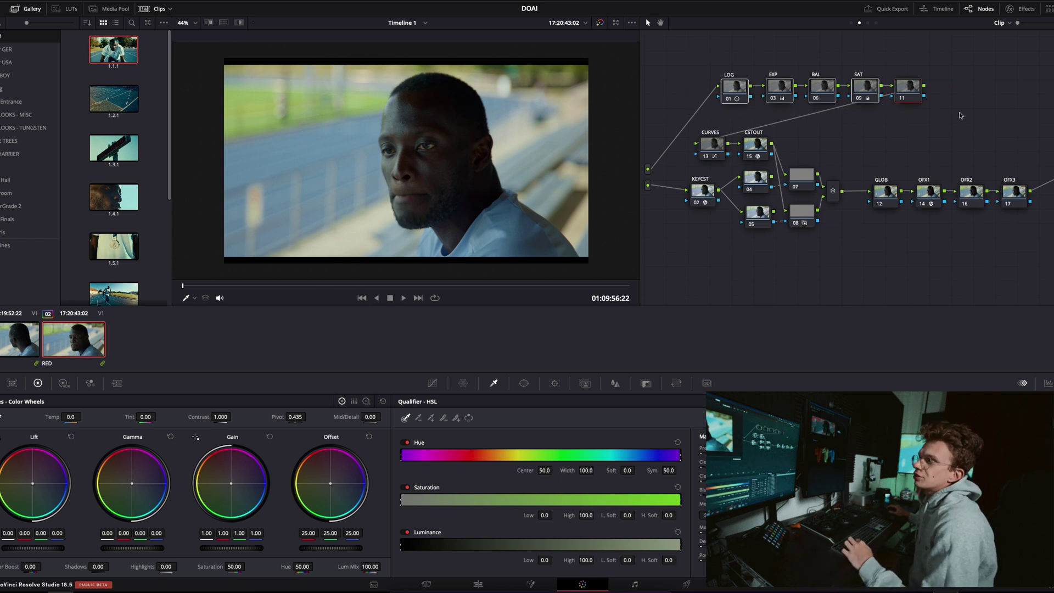
pyautogui.hotkey('ctrl', 'd')
pyautogui.hotkey('ctrl', 'd')
pyautogui.hotkey('ctrl', 'd')
pyautogui.hotkey('ctrl', 'd')
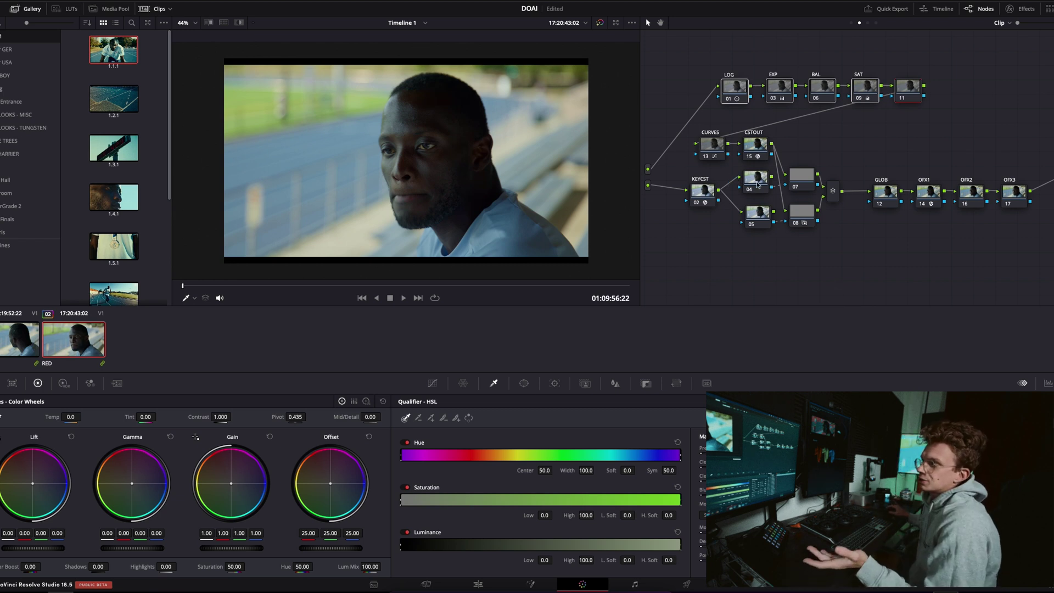
pyautogui.click(760, 151)
pyautogui.hotkey('alt', 's')
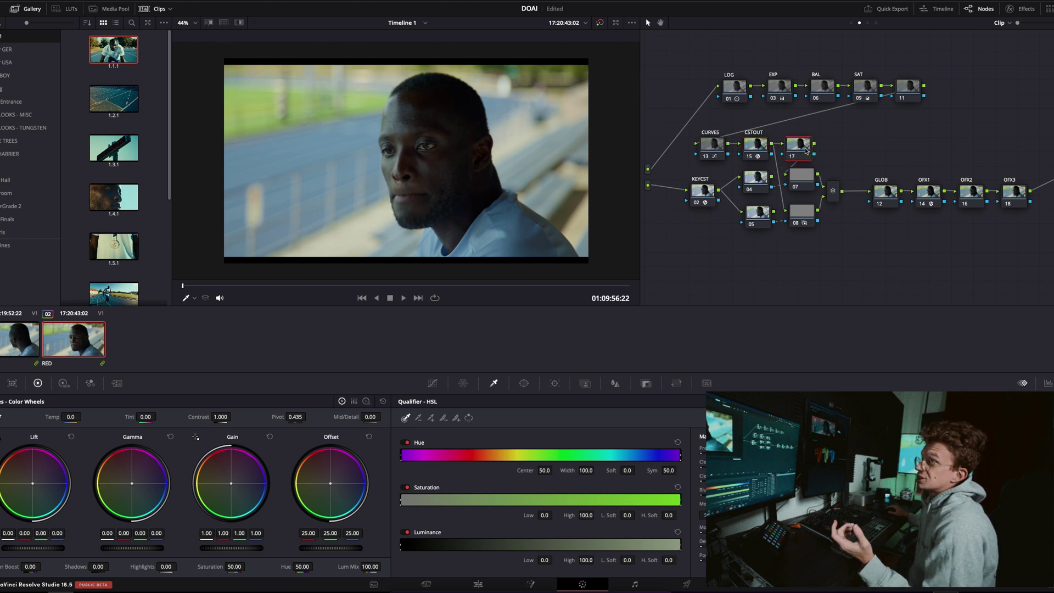
pyautogui.moveTo(806, 152); pyautogui.dragTo(845, 150)
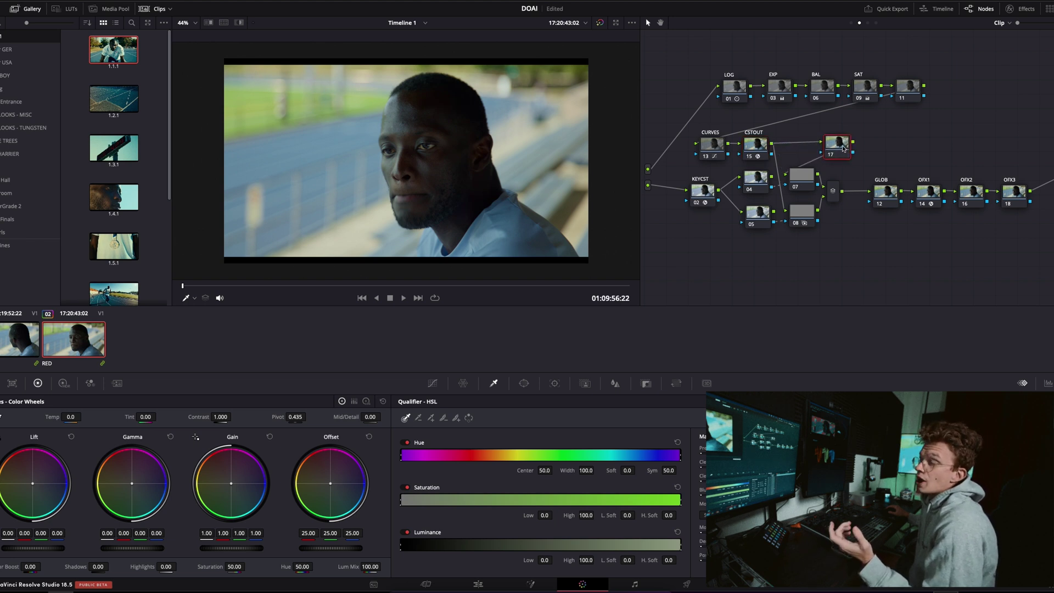
# Step: Sample the face's skin tone with node 17's qualifier in highlight view, then reset the qualifier to defaults
pyautogui.click(524, 382)
pyautogui.click(493, 382)
pyautogui.click(399, 117)
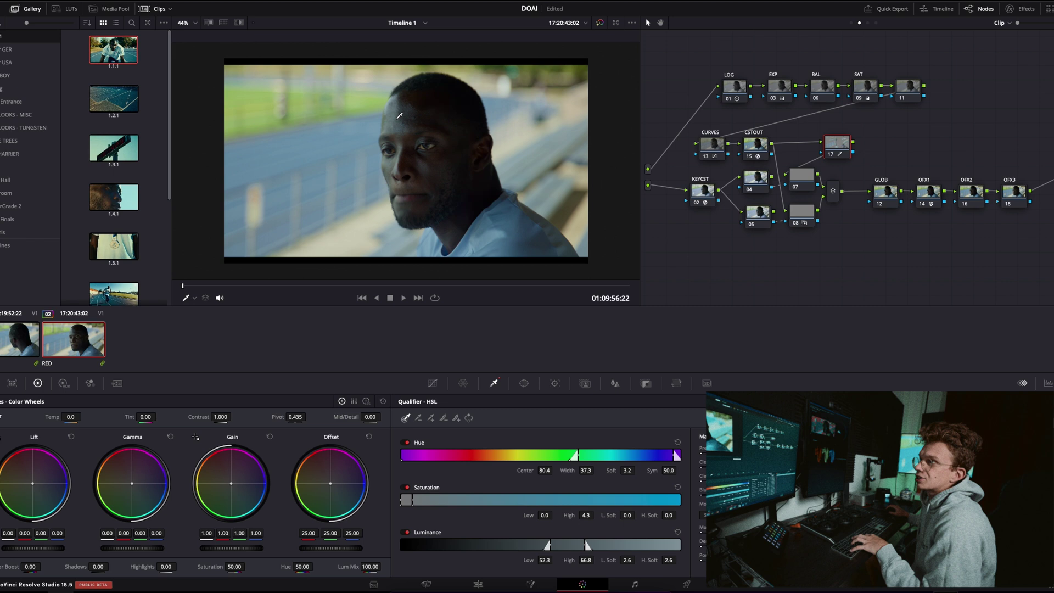
pyautogui.hotkey('shift', 'h')
pyautogui.click(420, 120)
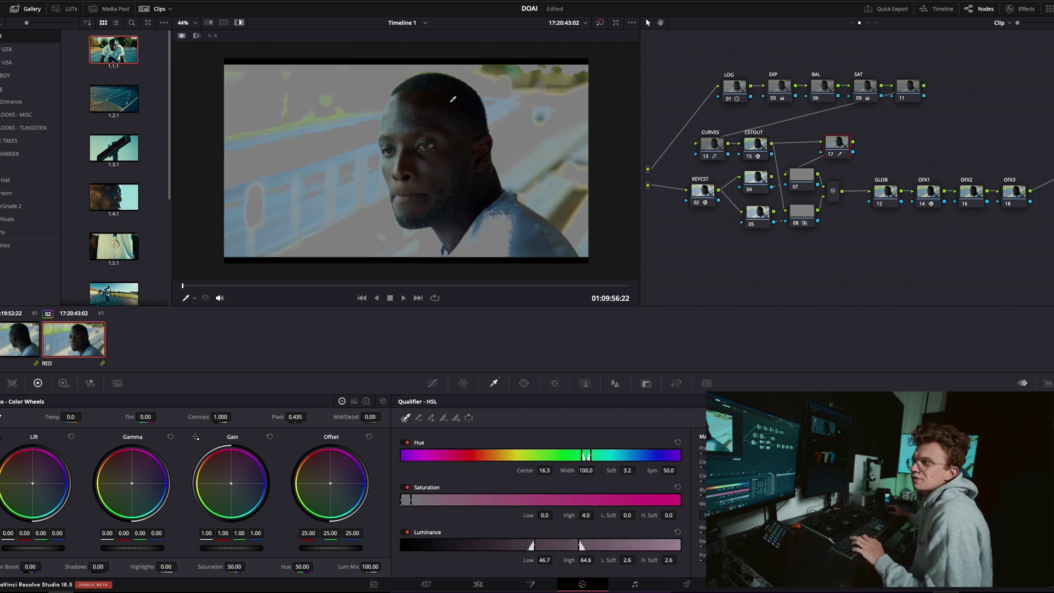
pyautogui.hotkey('shift', 'Home')
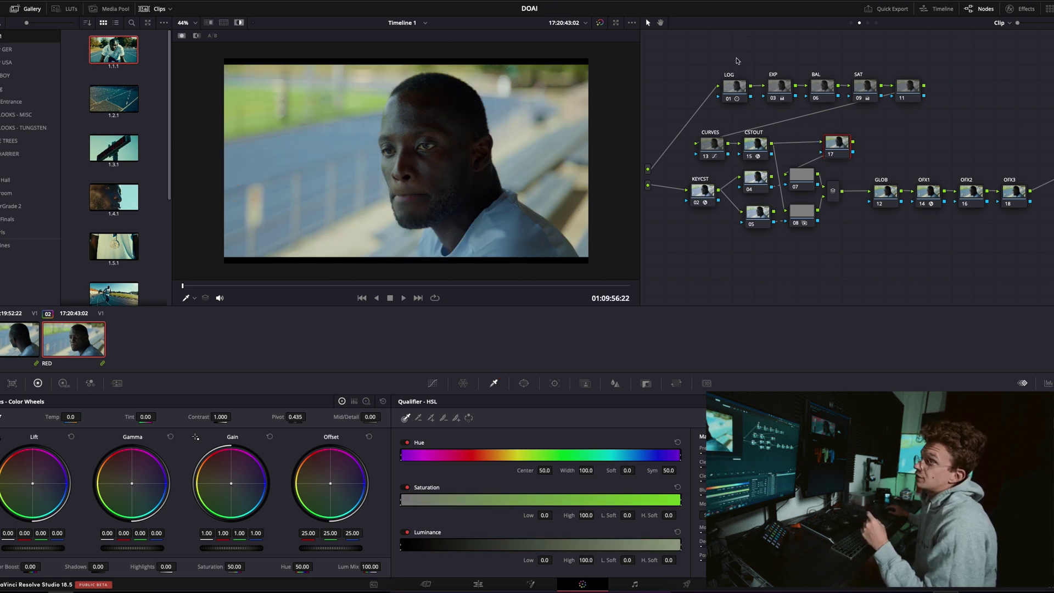
# Step: Box-select the top row of correction nodes to make room before LOG
pyautogui.moveTo(708, 62); pyautogui.dragTo(944, 101)
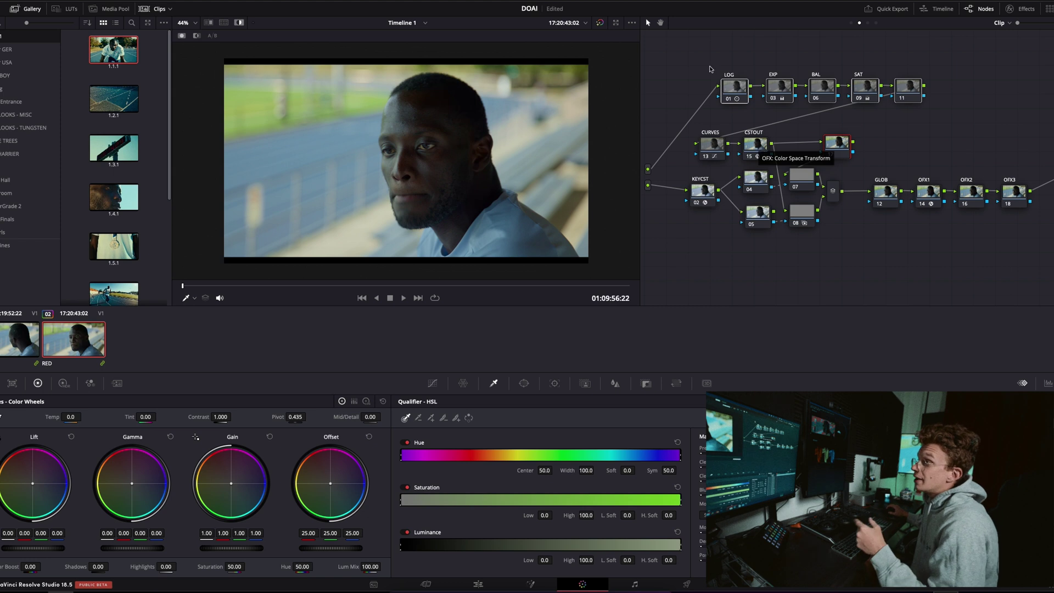
pyautogui.moveTo(707, 58); pyautogui.dragTo(999, 125)
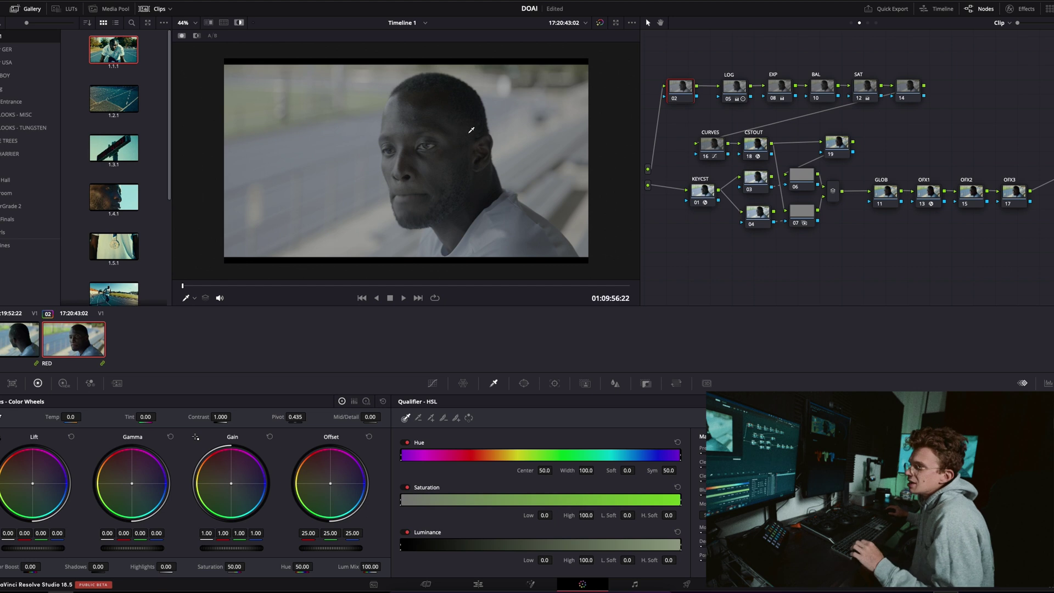
pyautogui.moveTo(393, 114); pyautogui.dragTo(422, 111)
pyautogui.hotkey('shift', 'h')
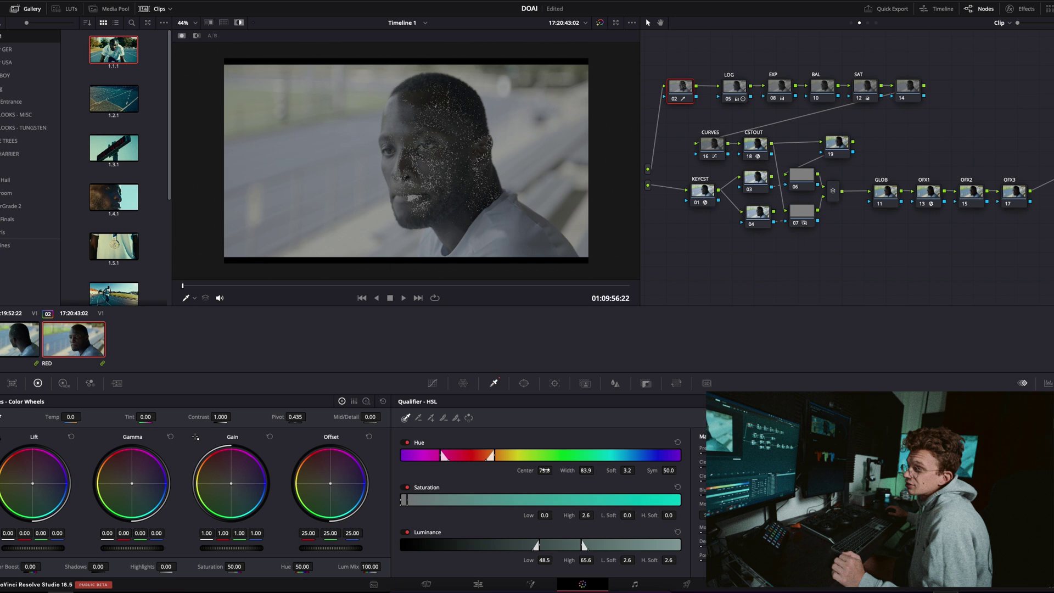
pyautogui.moveTo(584, 470); pyautogui.dragTo(596, 470)
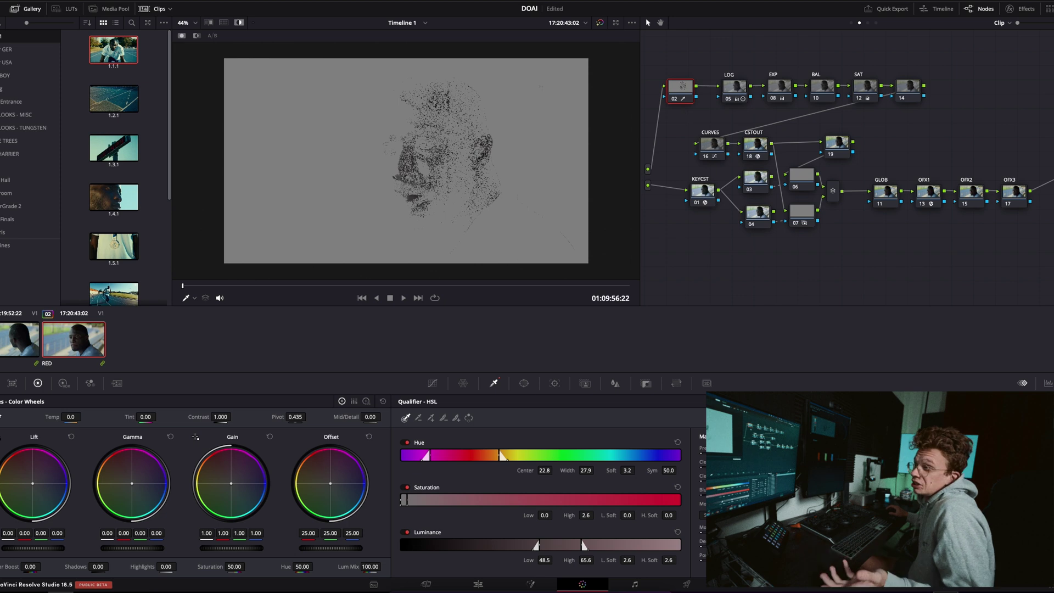
pyautogui.rightClick(684, 94)
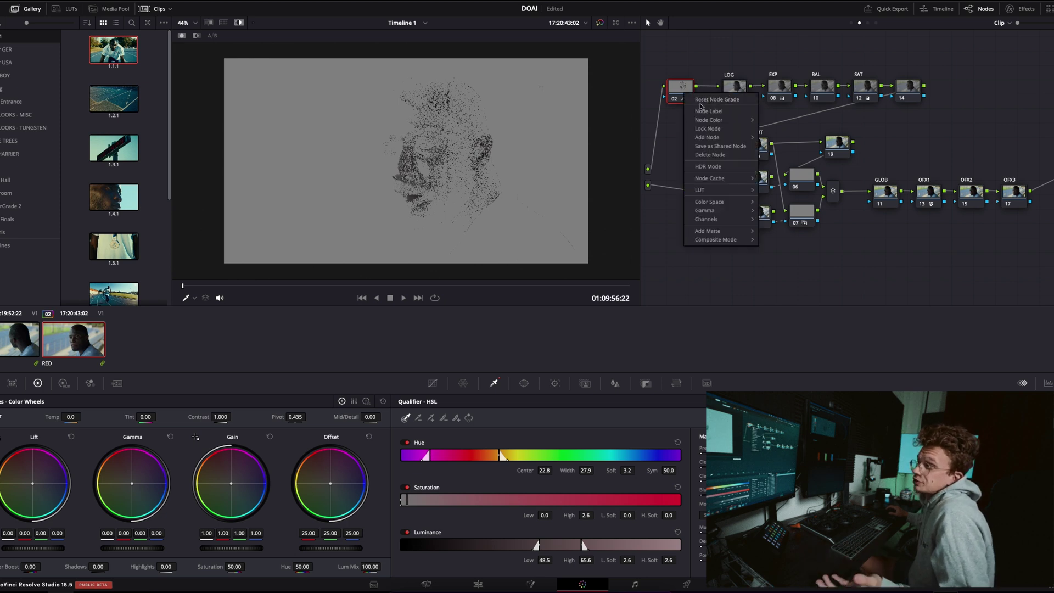
# Step: Undo to delete spare node 19 after CSTOUT, restoring the full-colour grade
pyautogui.click(708, 100)
pyautogui.rightClick(649, 206)
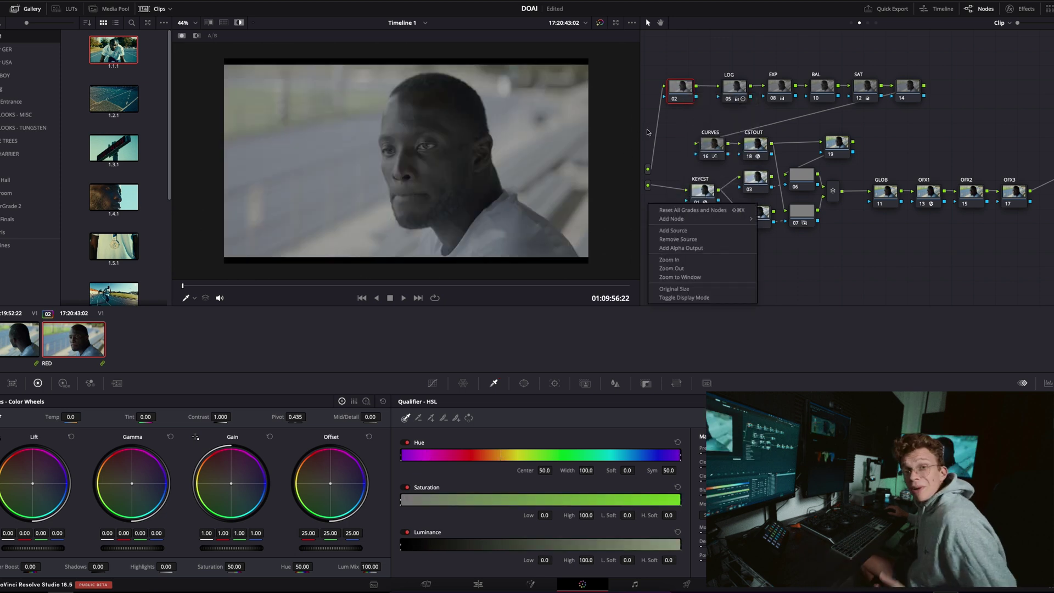
pyautogui.click(675, 134)
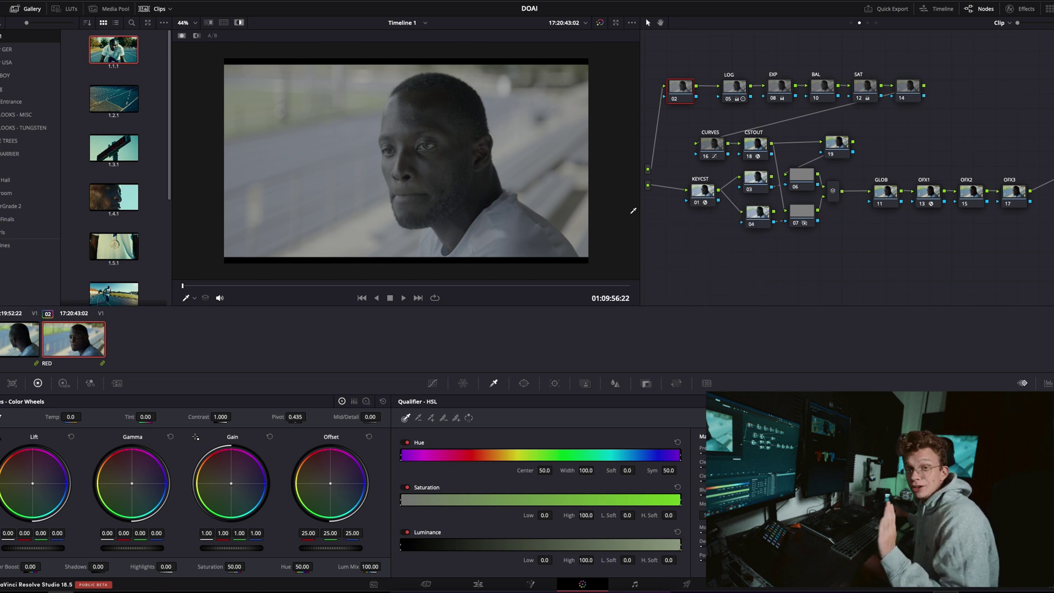
pyautogui.hotkey('ctrl', 'z')
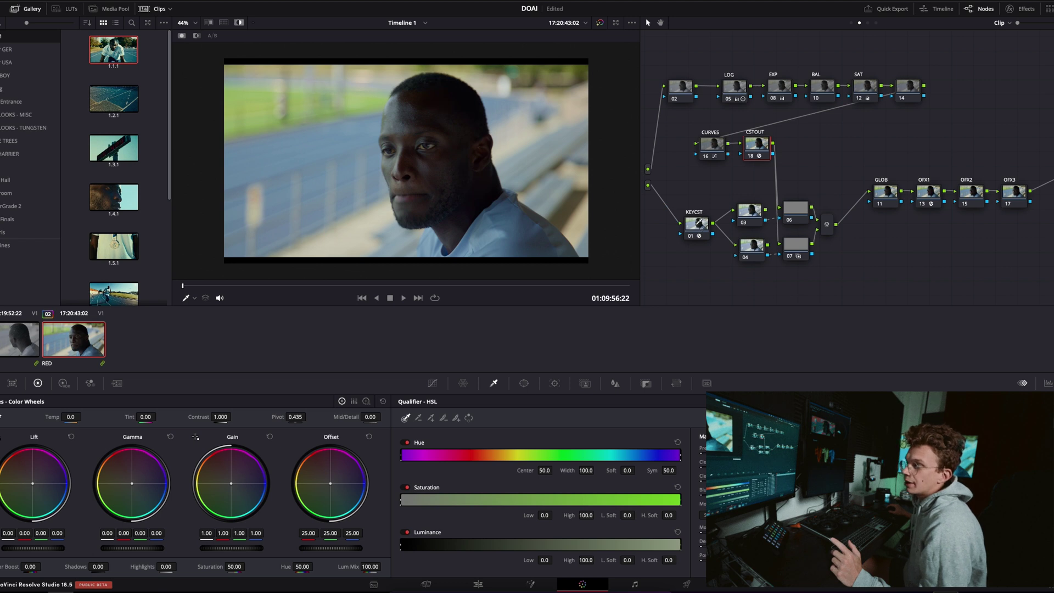
# Step: Show KEYCST's Color Space Transform settings, checking the Group Pre-Clip tree before returning to Clip
pyautogui.click(699, 221)
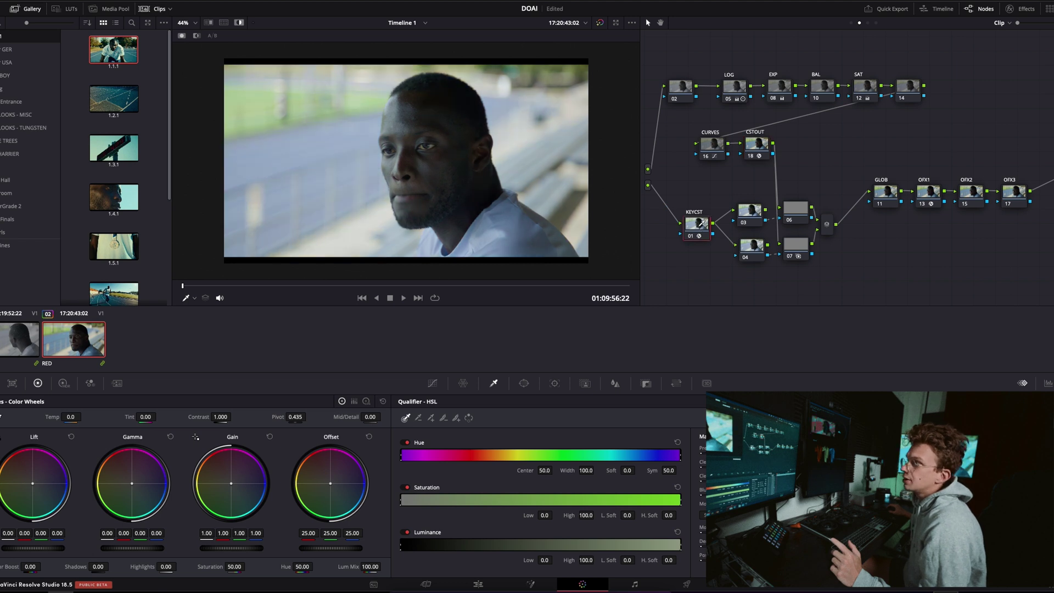
pyautogui.click(1022, 9)
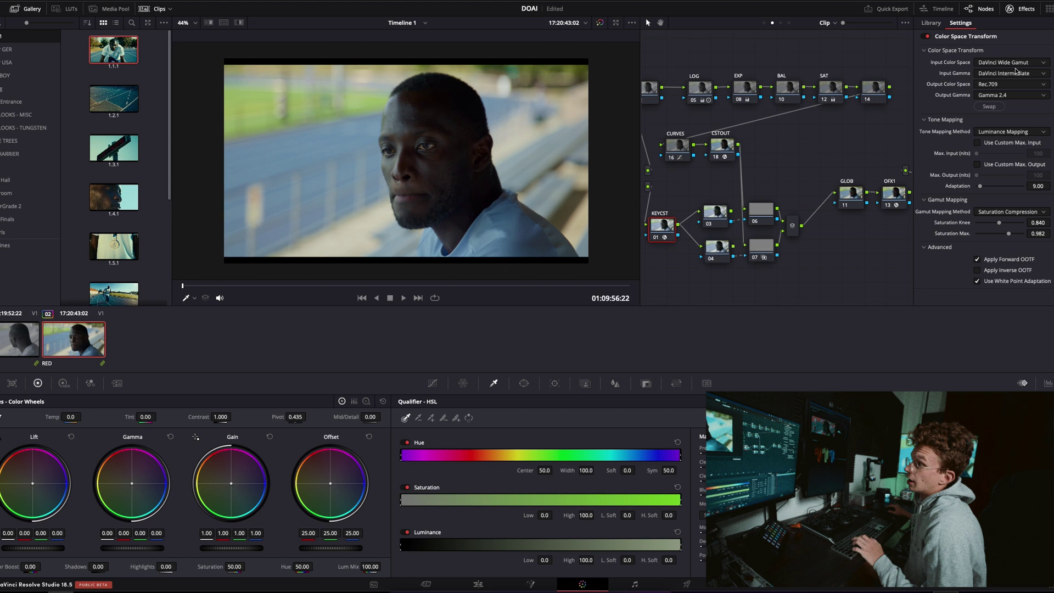
pyautogui.click(770, 23)
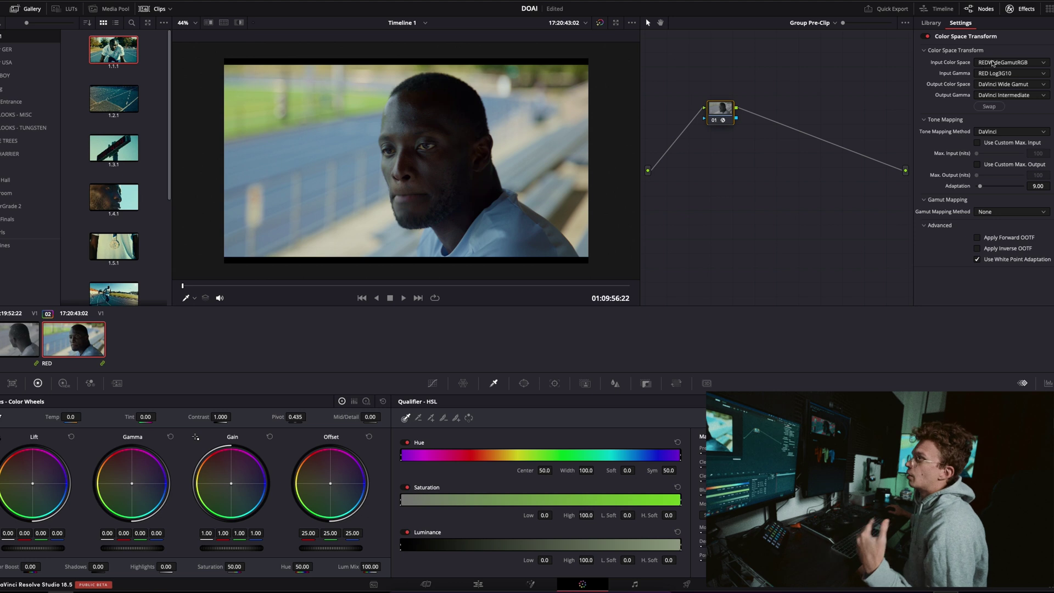
pyautogui.click(834, 22)
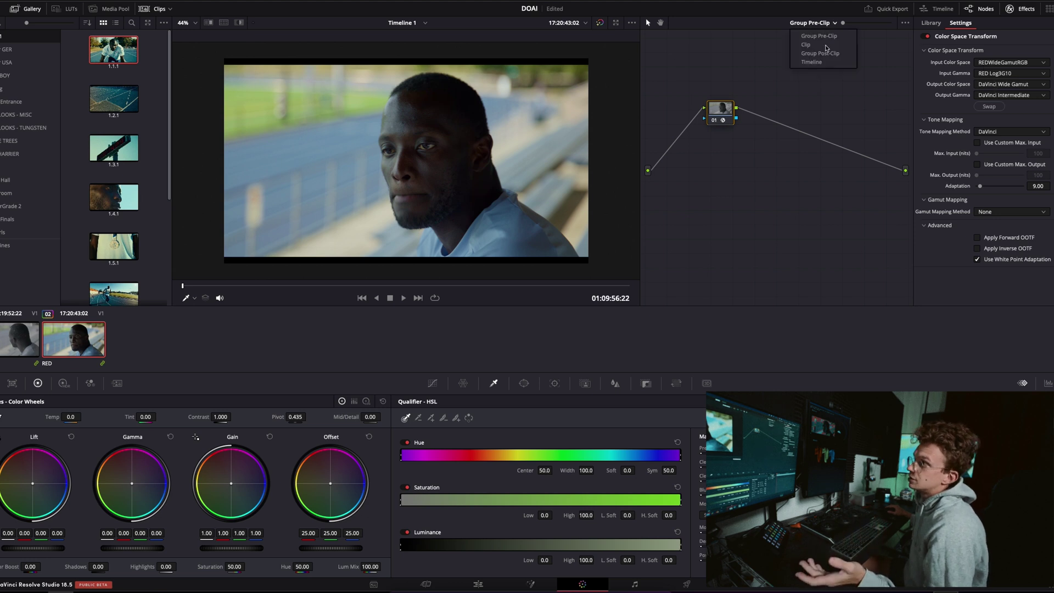
pyautogui.click(806, 45)
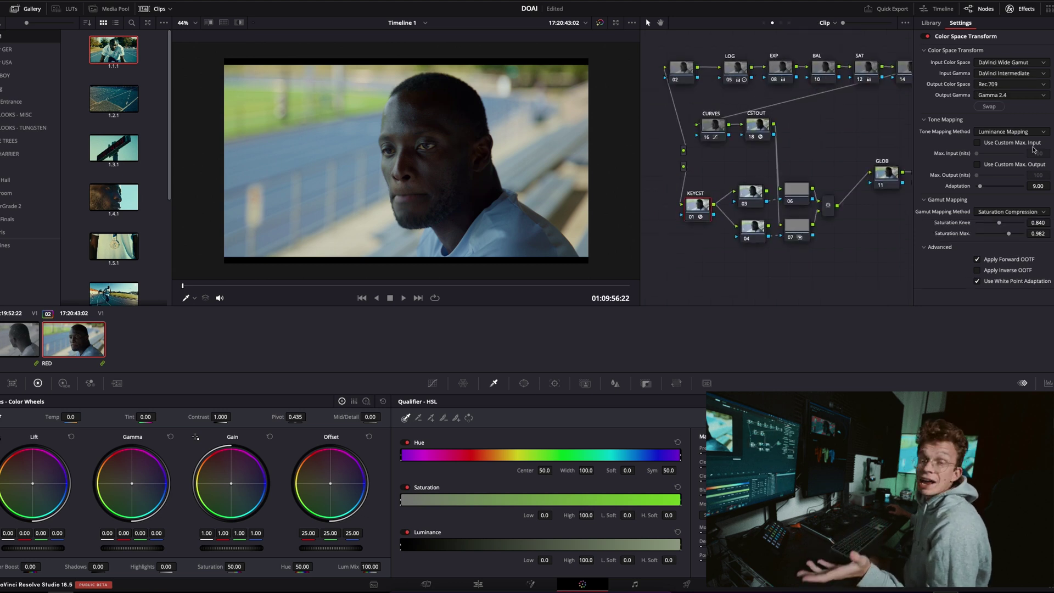
# Step: Review the Input Color Space list for KEYCST, leaving it unchanged
pyautogui.click(1011, 62)
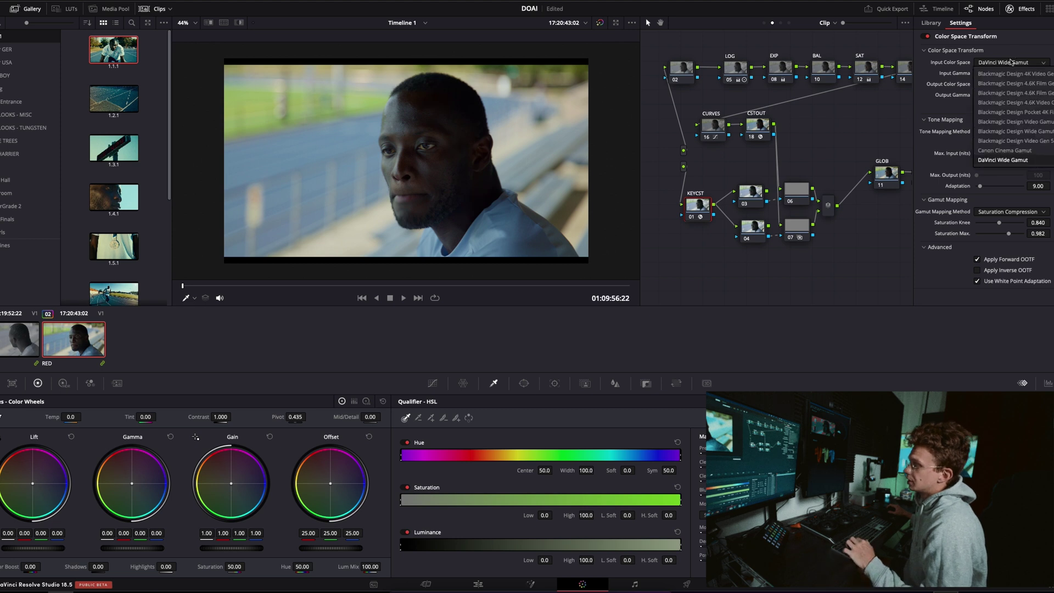
pyautogui.scroll(-10, 1015, 104)
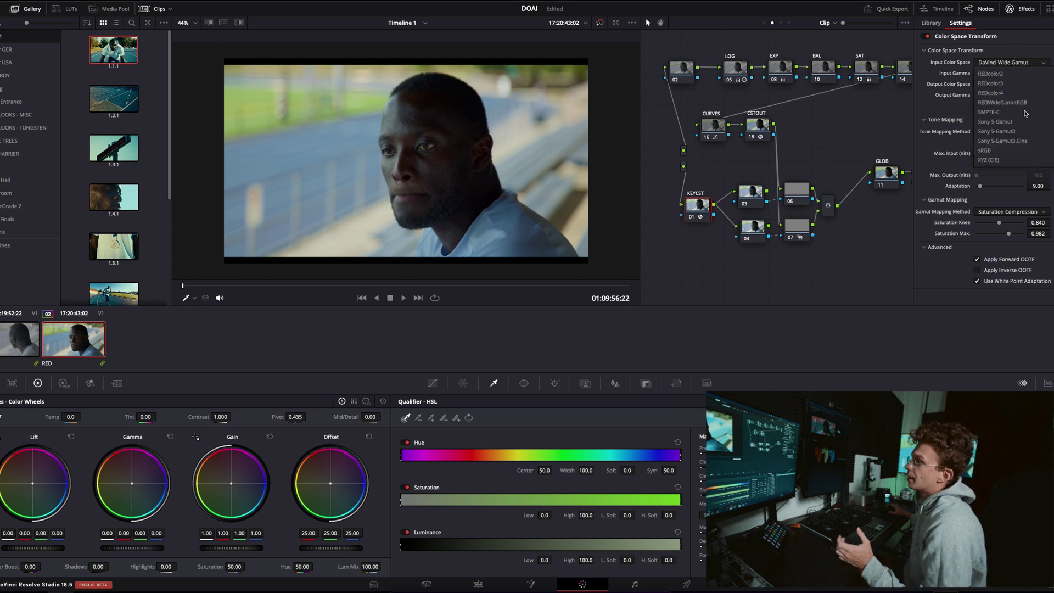
pyautogui.scroll(10, 1021, 107)
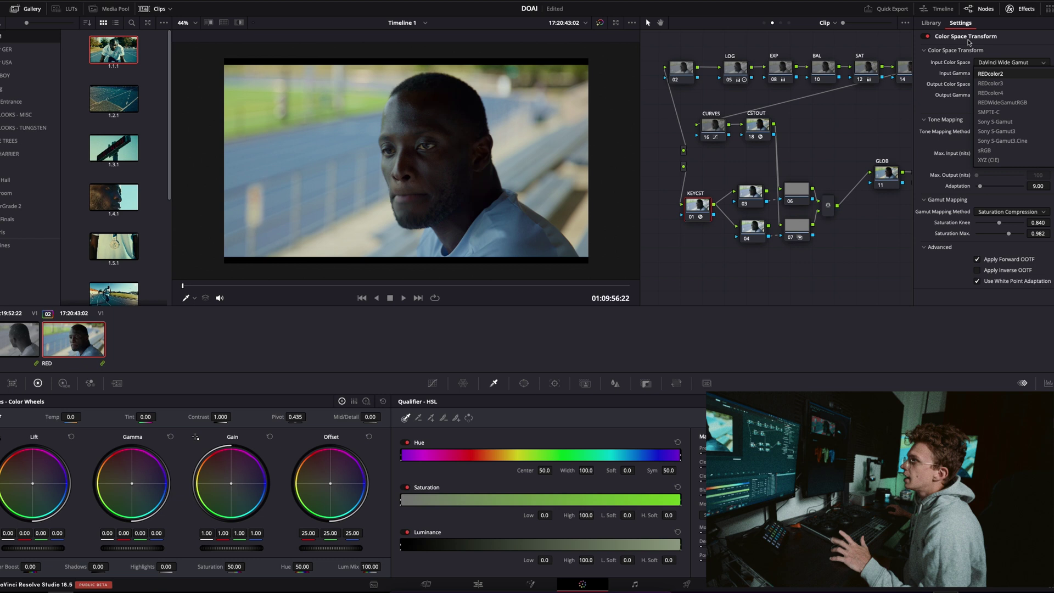
pyautogui.click(986, 65)
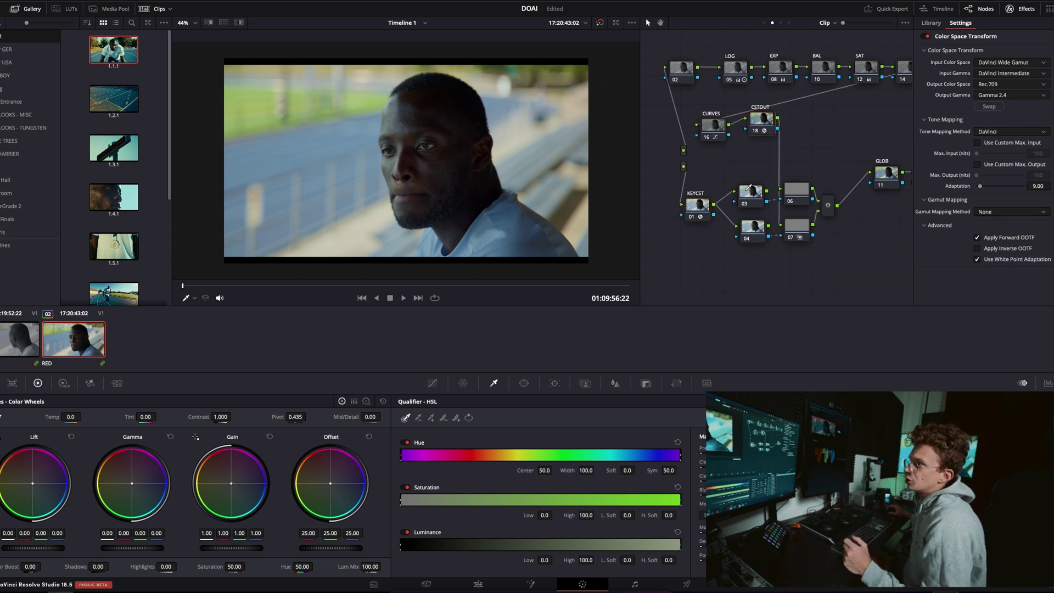
# Step: Tidy the node layout, nudging node 06 and CSTOUT and reconnecting CSTOUT toward node 07
pyautogui.click(750, 194)
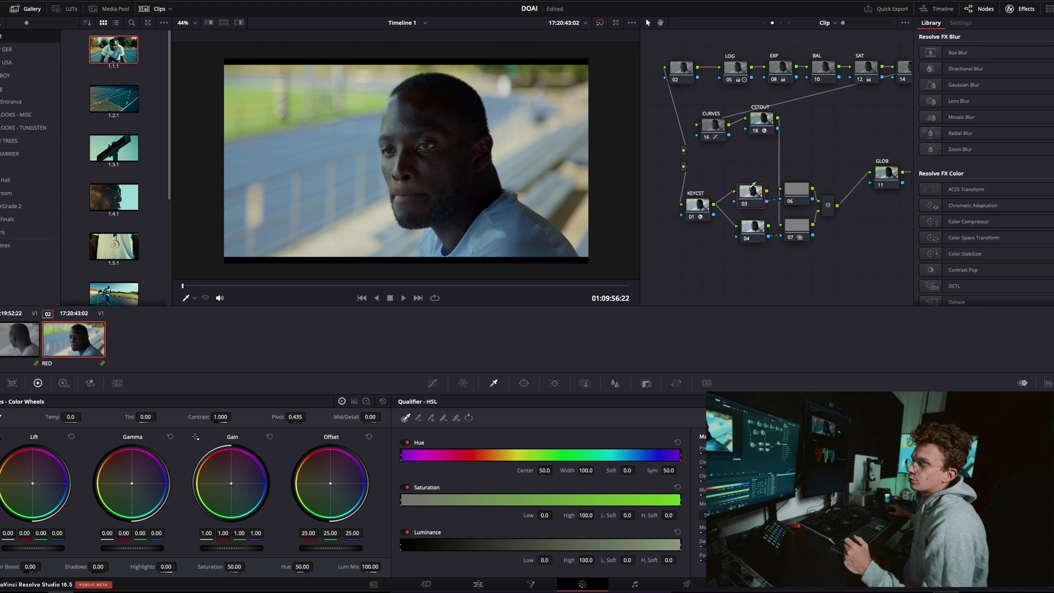
pyautogui.click(744, 228)
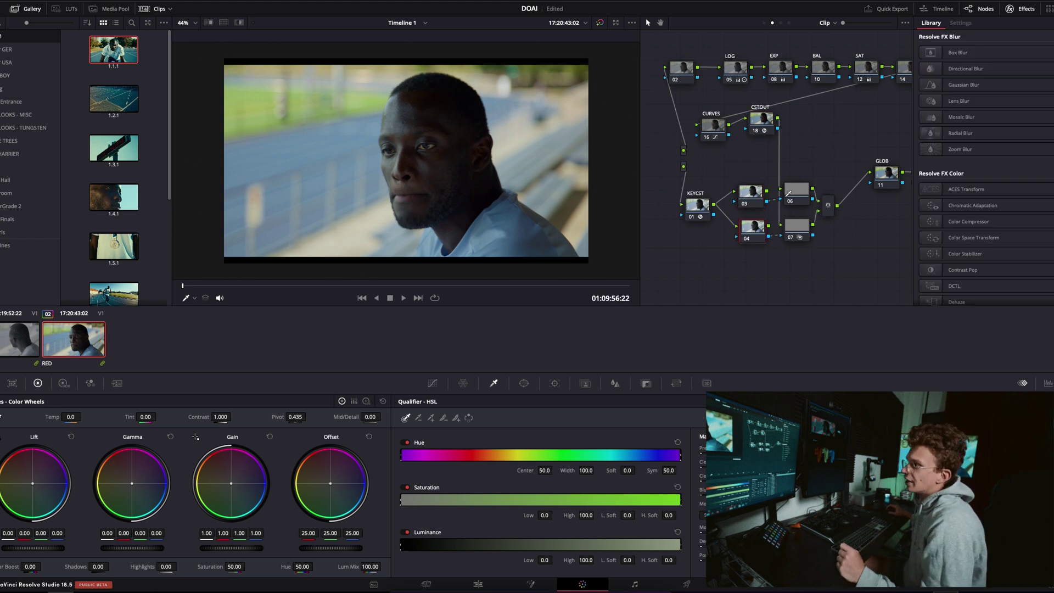
pyautogui.moveTo(788, 193); pyautogui.dragTo(797, 191)
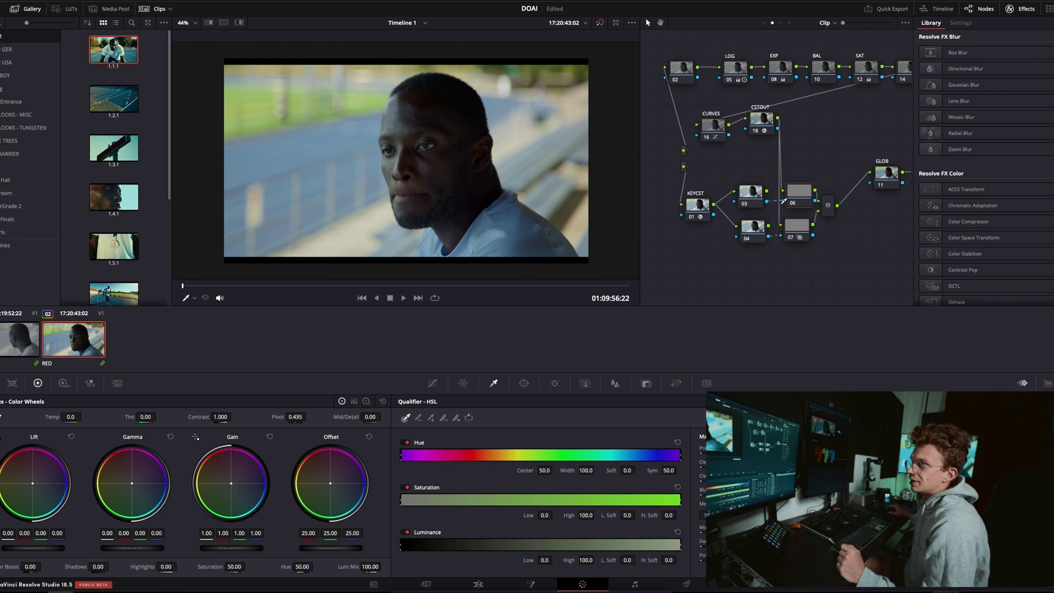
pyautogui.moveTo(761, 120); pyautogui.dragTo(756, 127)
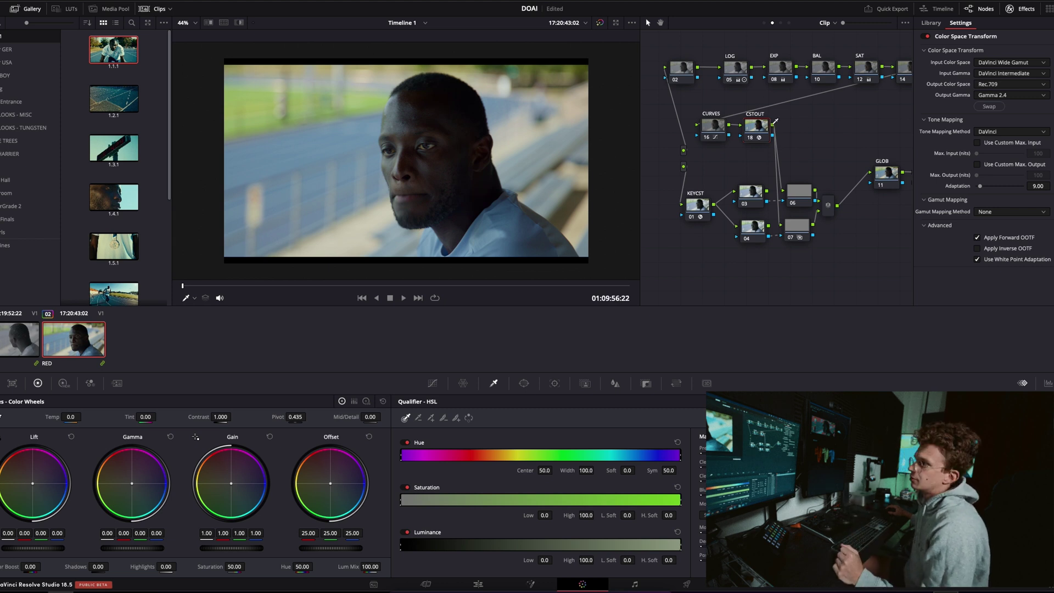
pyautogui.moveTo(787, 176); pyautogui.dragTo(780, 215)
pyautogui.click(827, 205)
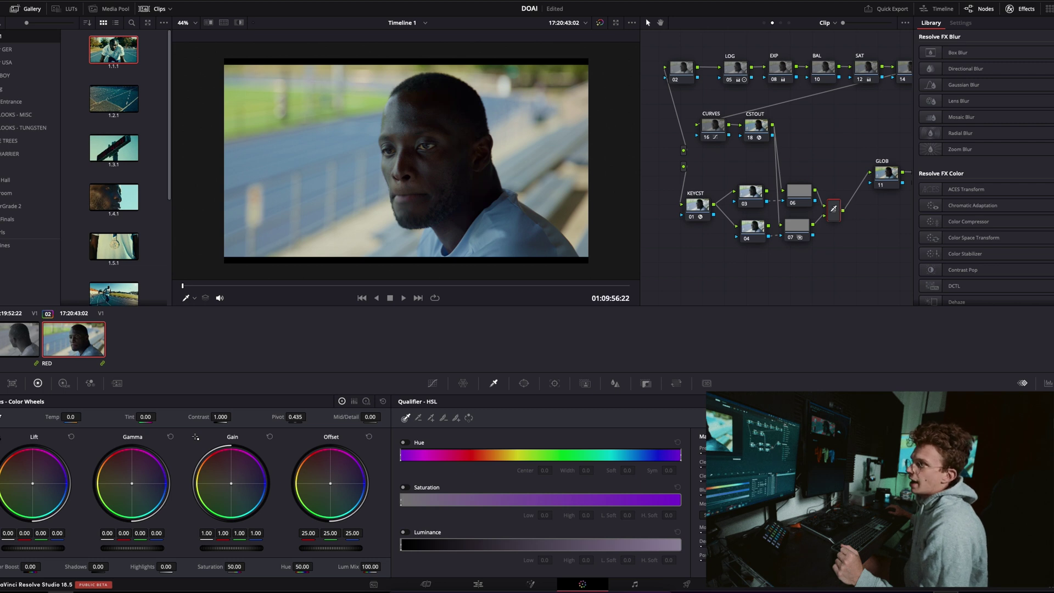
pyautogui.click(890, 167)
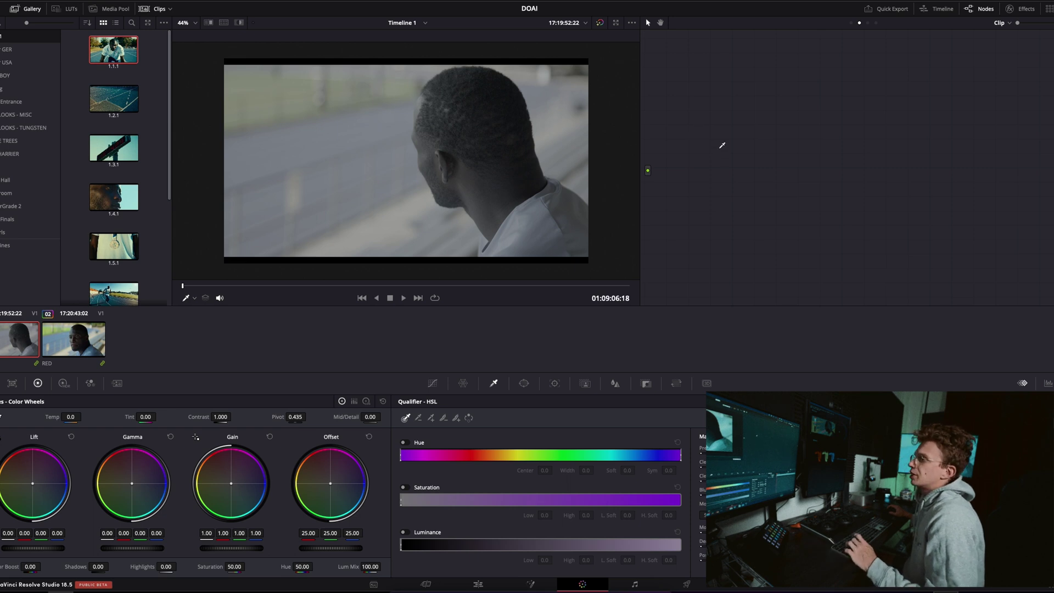
# Step: Paste four serial nodes onto the rear-view clip and add a fifth after node 04
pyautogui.hotkey('ctrl', 'v')
pyautogui.hotkey('alt', 's')
pyautogui.click(1020, 9)
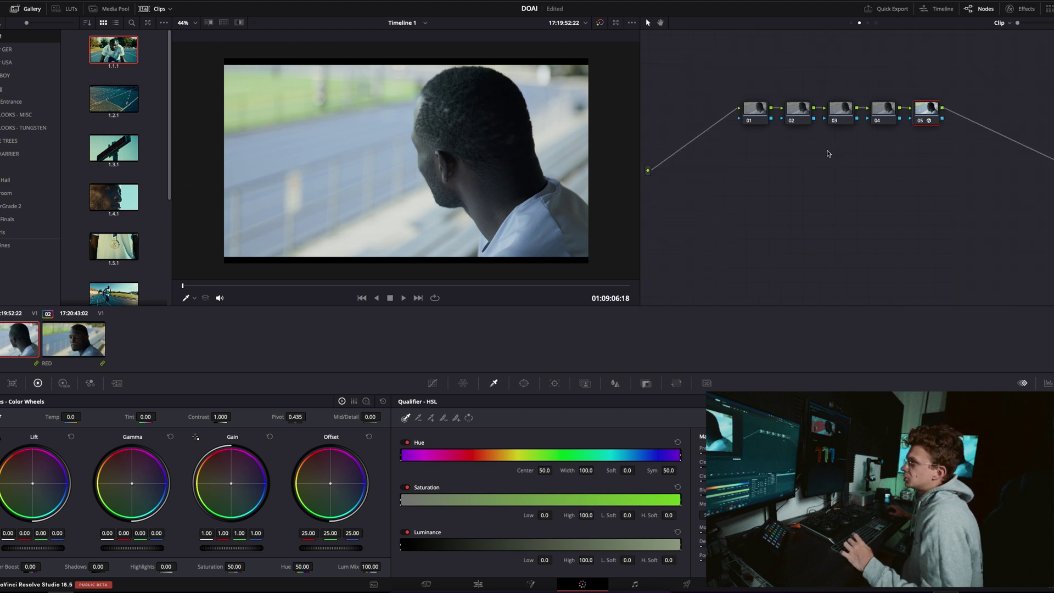
# Step: Add nodes 06 and 07 after node 05 and drag them below the main chain
pyautogui.hotkey('alt', 's')
pyautogui.hotkey('alt', 's')
pyautogui.moveTo(974, 92); pyautogui.dragTo(907, 228)
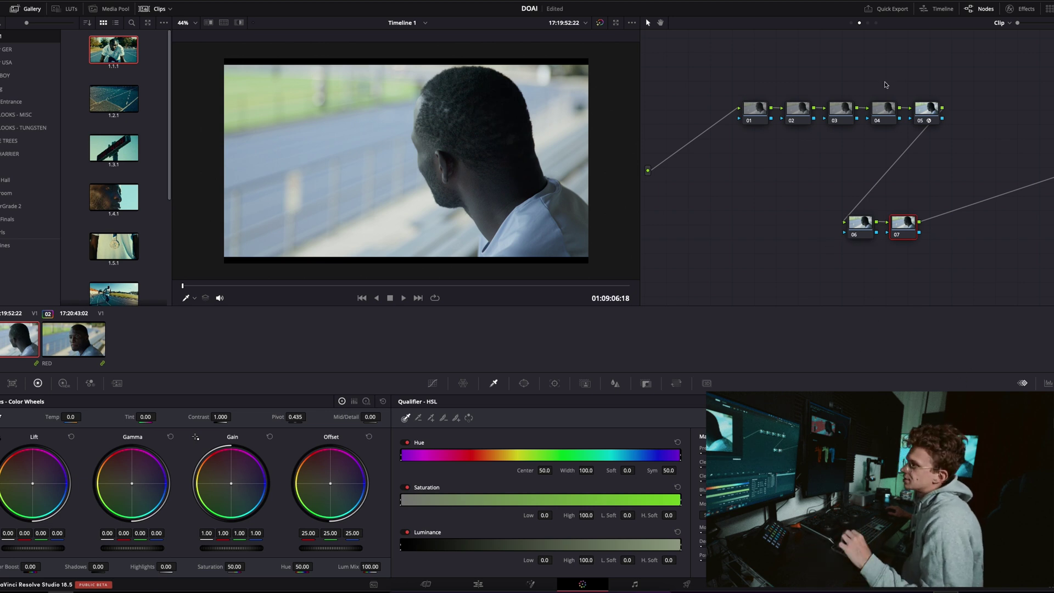
# Step: Add a second source feeding a new node near the inputs, and link node 07 to the output
pyautogui.rightClick(656, 211)
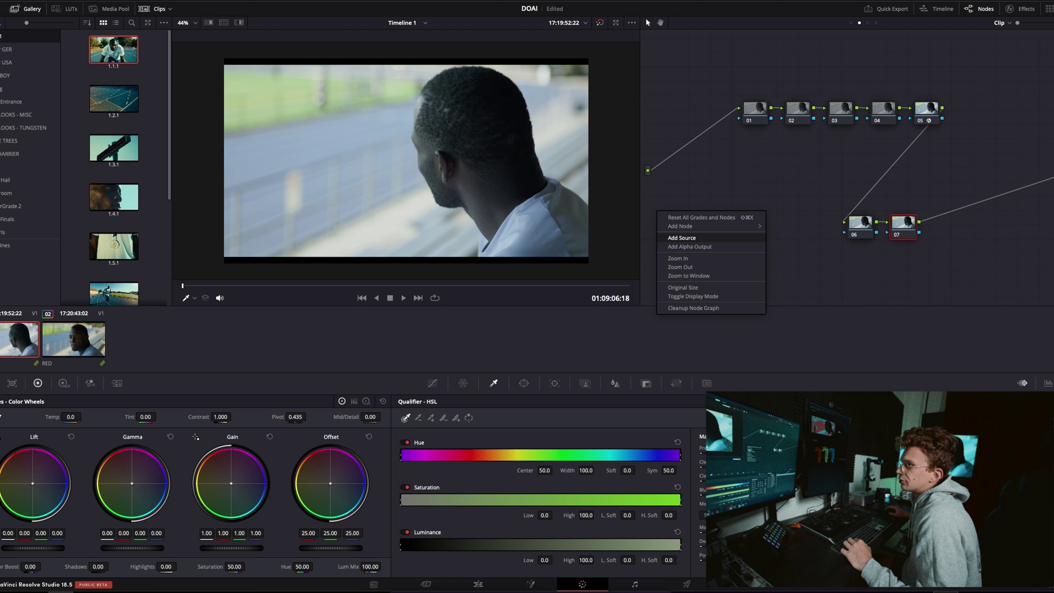
pyautogui.click(681, 239)
pyautogui.hotkey('alt', 's')
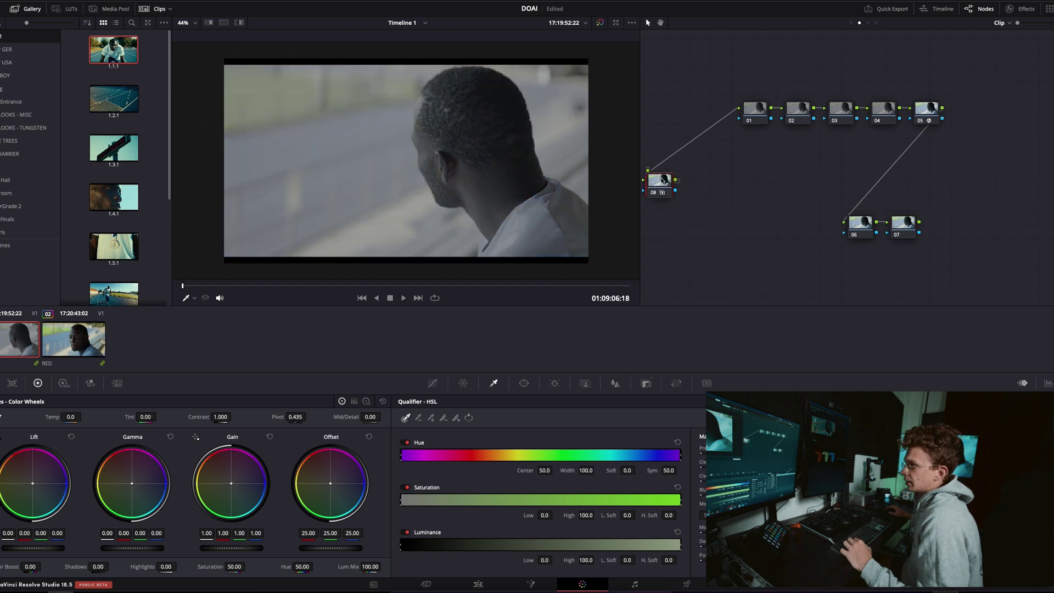
pyautogui.moveTo(685, 178); pyautogui.dragTo(718, 197)
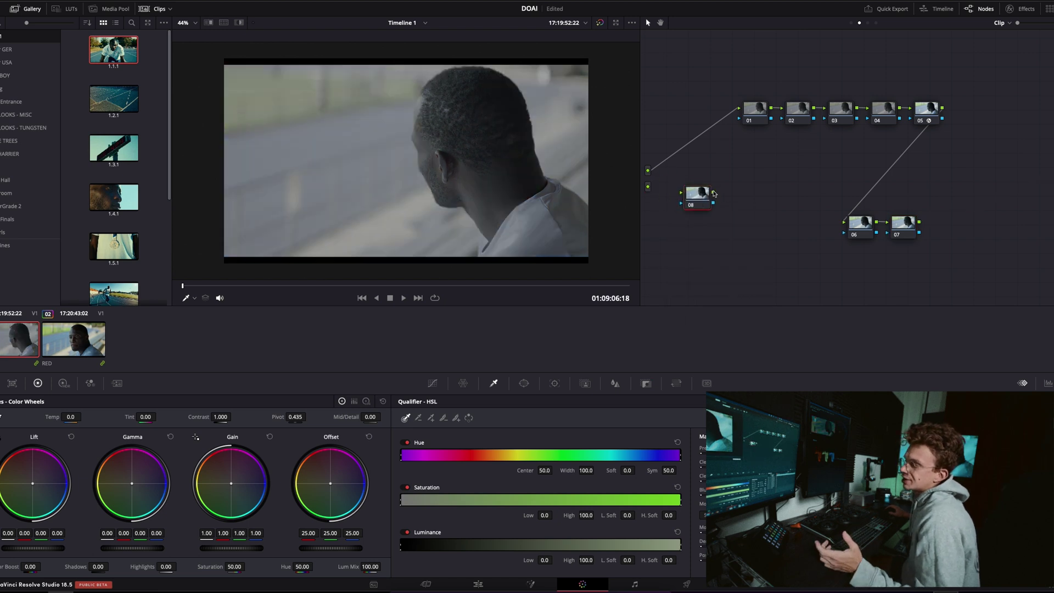
pyautogui.moveTo(919, 222); pyautogui.dragTo(1052, 184)
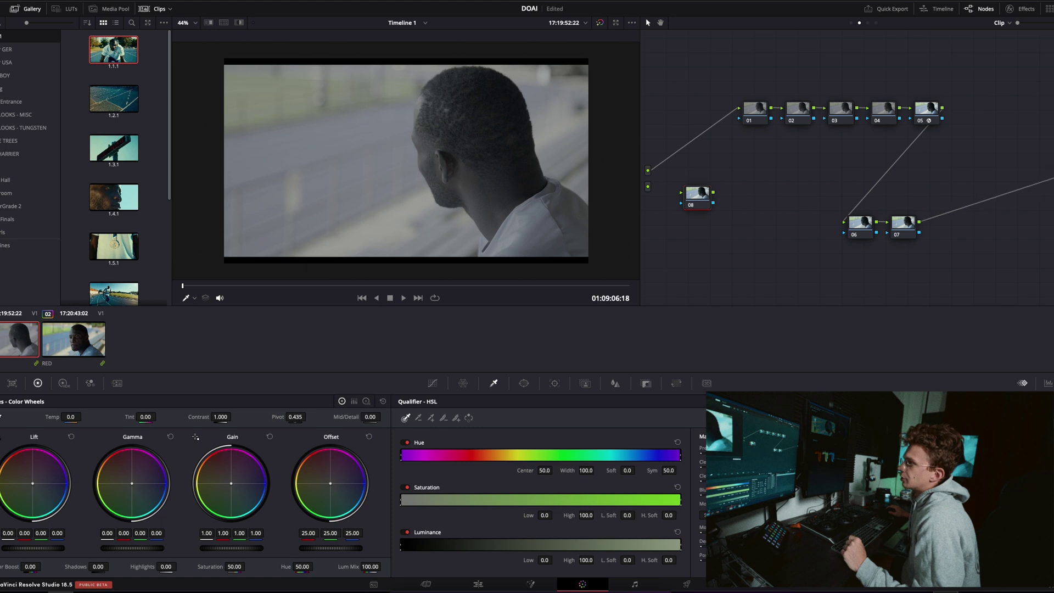
pyautogui.moveTo(648, 187); pyautogui.dragTo(680, 195)
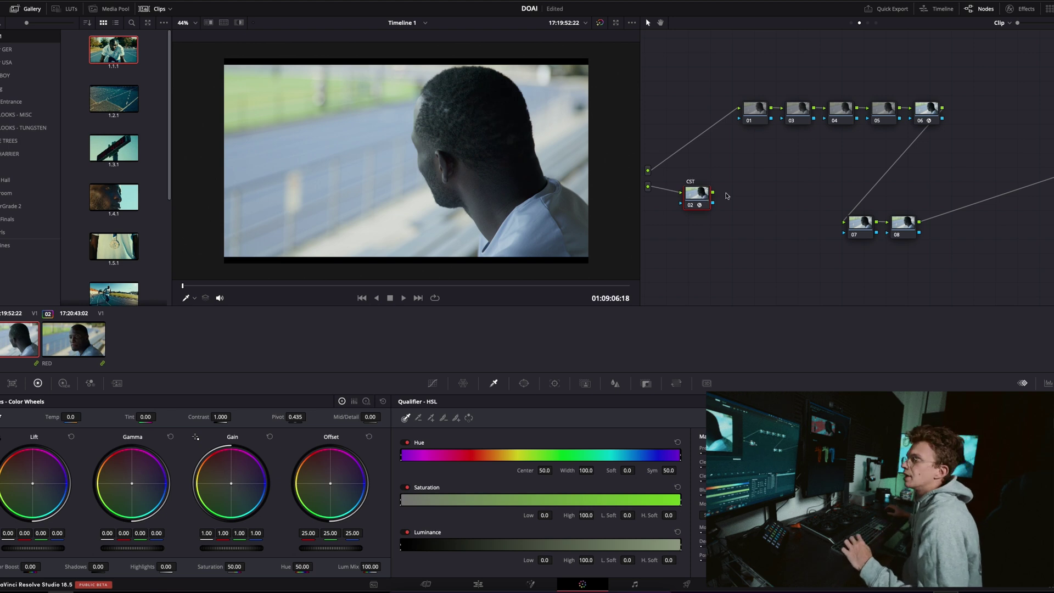
# Step: Add two serial nodes after CST plus a corrector node 11 fed from CST's output
pyautogui.hotkey('alt', 's')
pyautogui.hotkey('alt', 's')
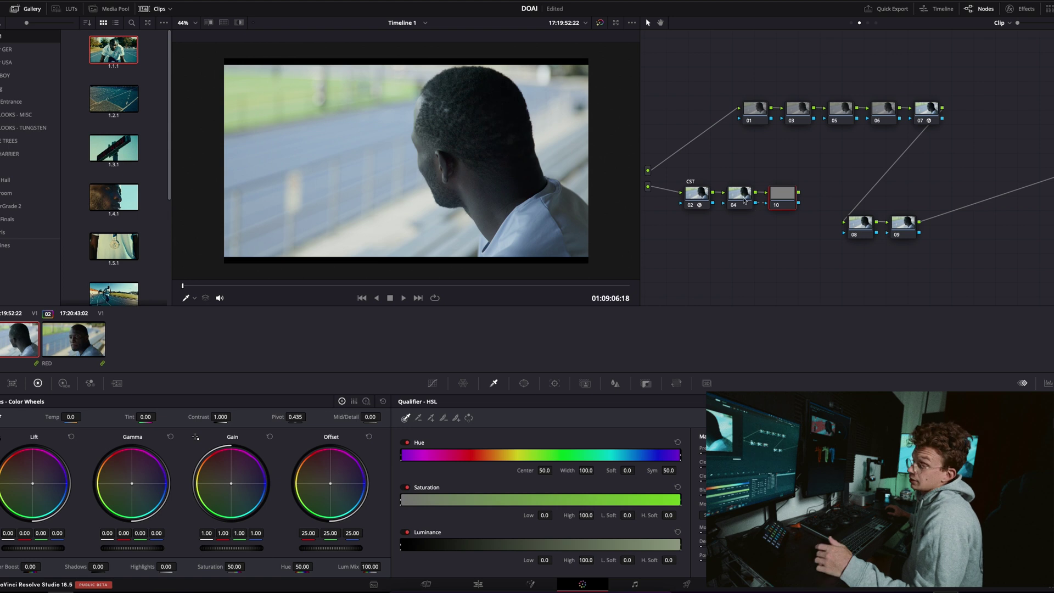
pyautogui.rightClick(734, 229)
pyautogui.moveTo(790, 236)
pyautogui.click(859, 241)
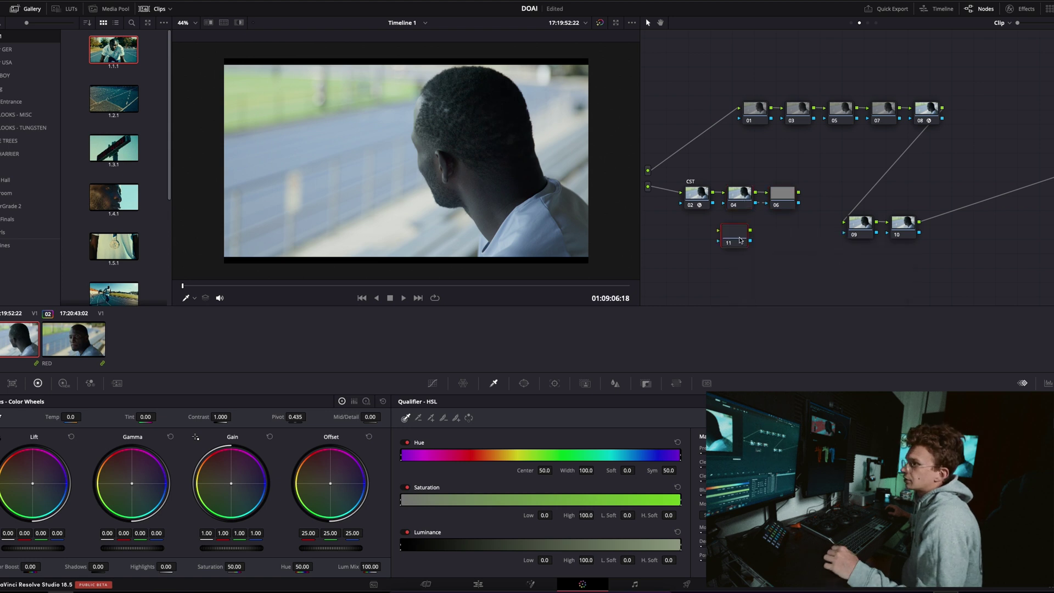
pyautogui.moveTo(739, 240); pyautogui.dragTo(753, 236)
pyautogui.moveTo(712, 193); pyautogui.dragTo(754, 236)
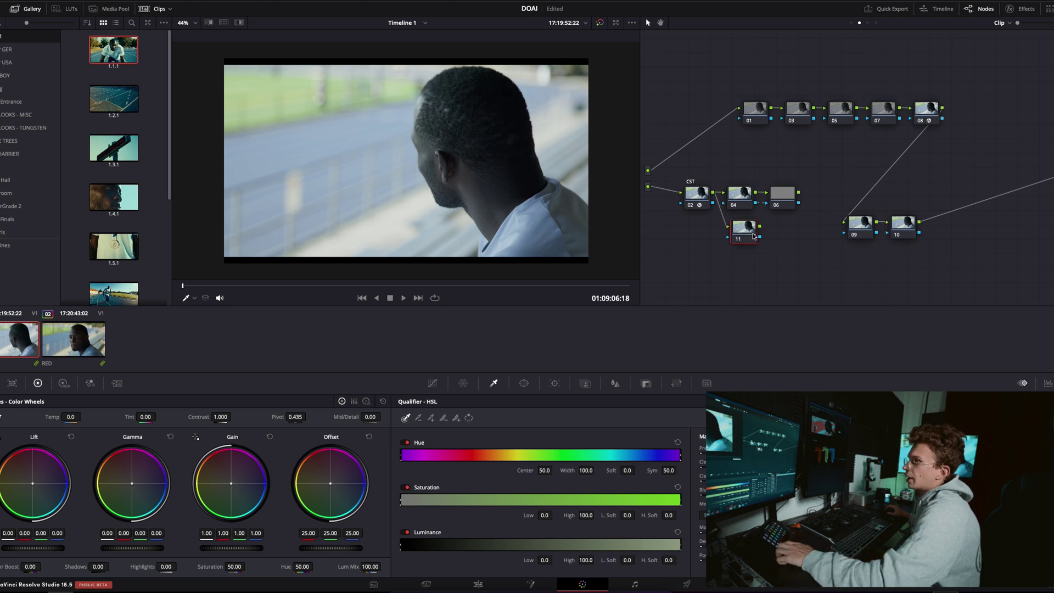
# Step: Join both branches with a parallel mixer fed by node 10, then open the close-up portrait clip
pyautogui.hotkey('alt', 's')
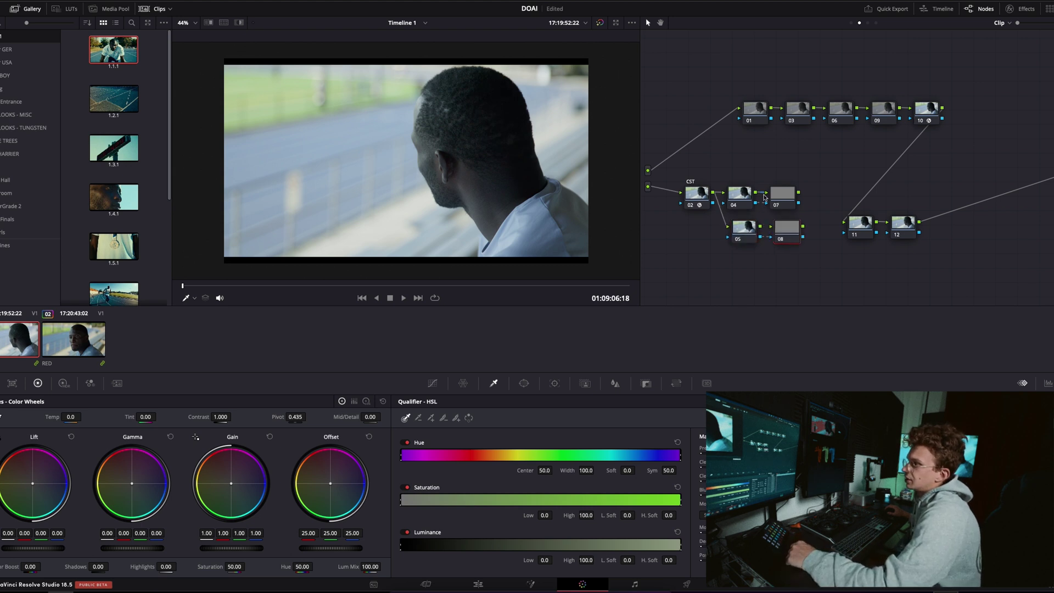
pyautogui.rightClick(816, 196)
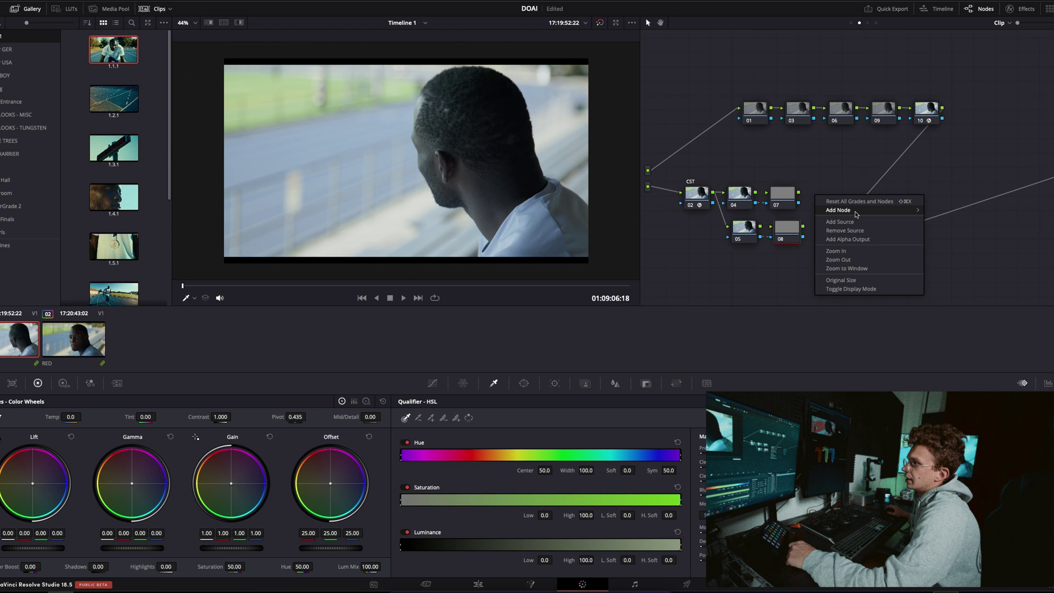
pyautogui.moveTo(856, 214)
pyautogui.click(949, 222)
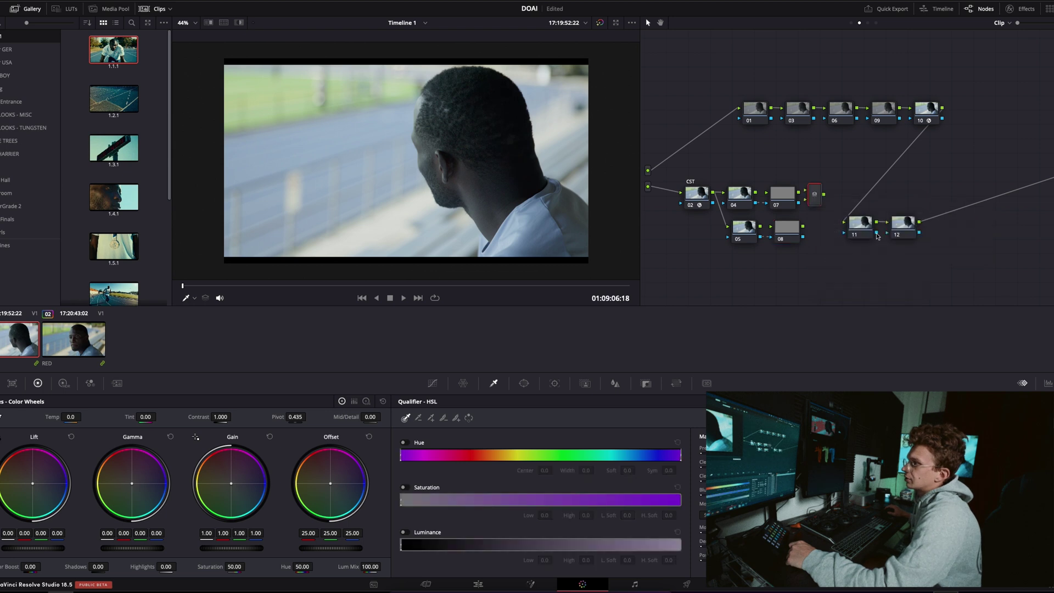
pyautogui.moveTo(817, 199); pyautogui.dragTo(843, 222)
pyautogui.moveTo(942, 109); pyautogui.dragTo(767, 192)
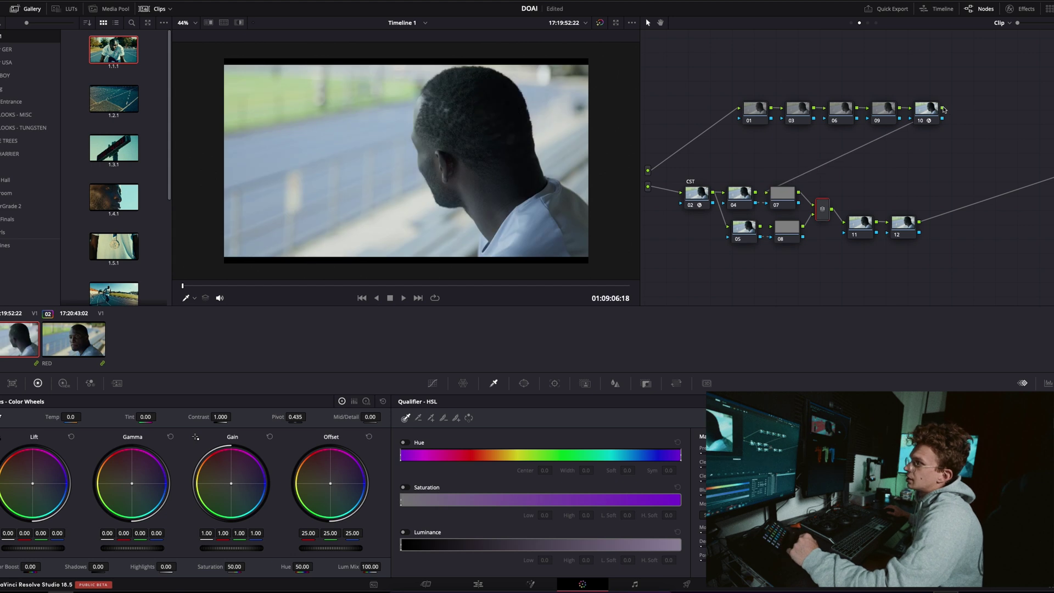
pyautogui.moveTo(943, 110); pyautogui.dragTo(797, 191)
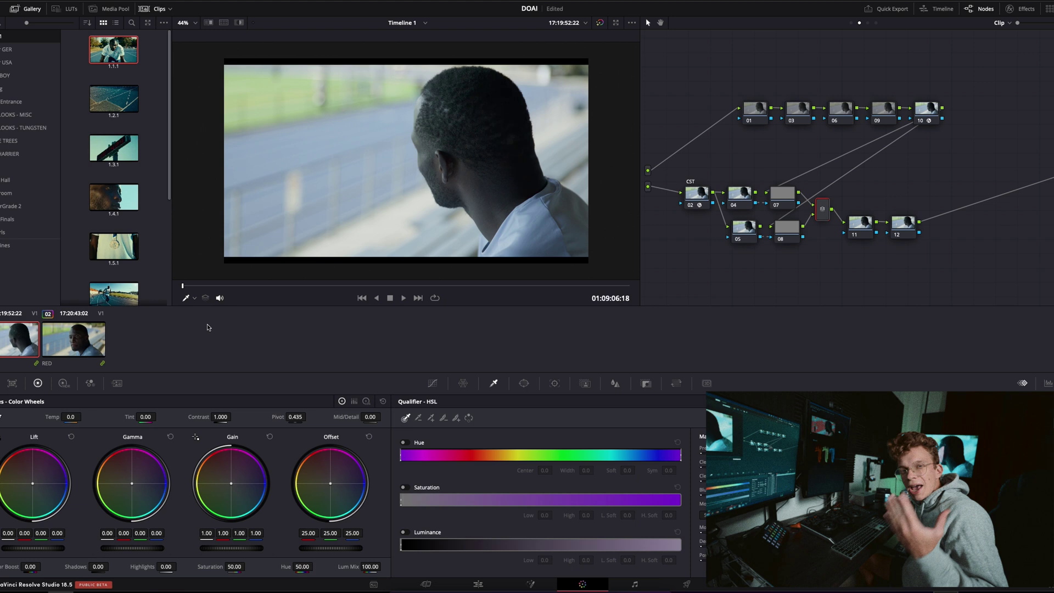
pyautogui.click(85, 350)
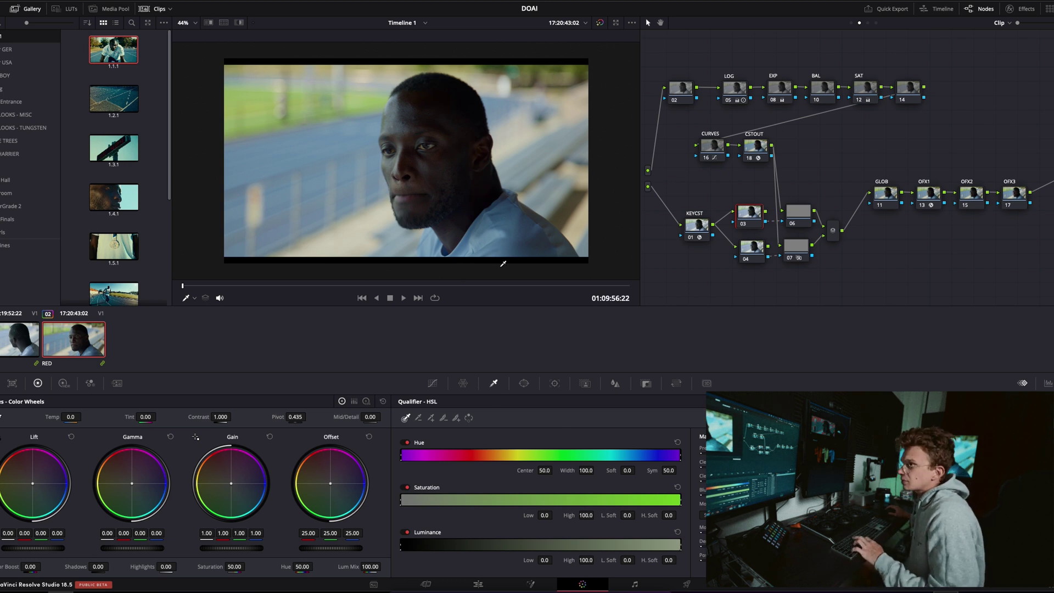
# Step: Eyedrop the face on node 03 in highlight view, narrowing saturation and setting hue center 59.0, width 63.7
pyautogui.hotkey('shift', 'h')
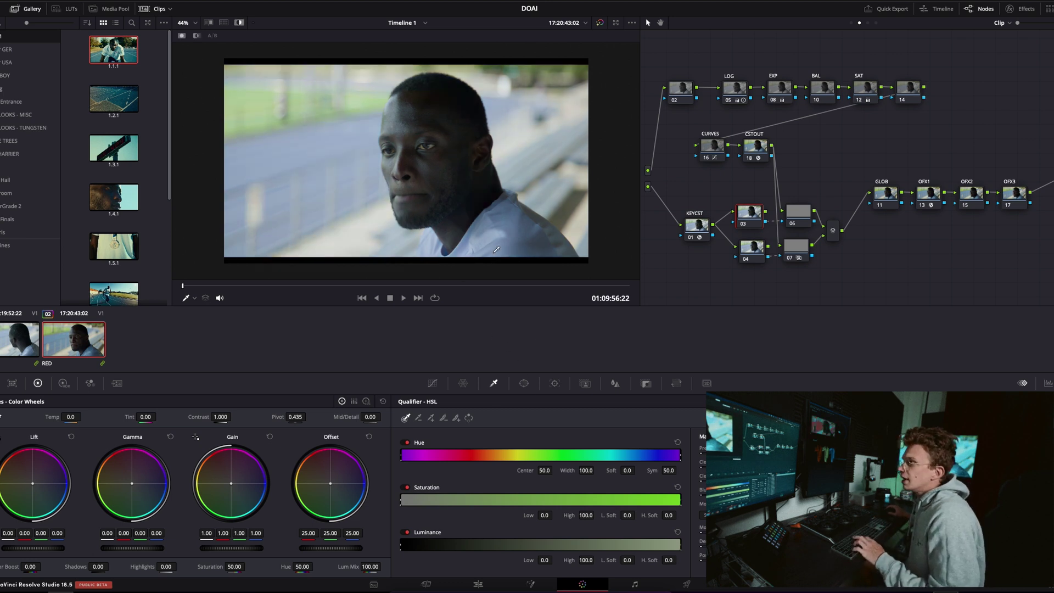
pyautogui.click(412, 196)
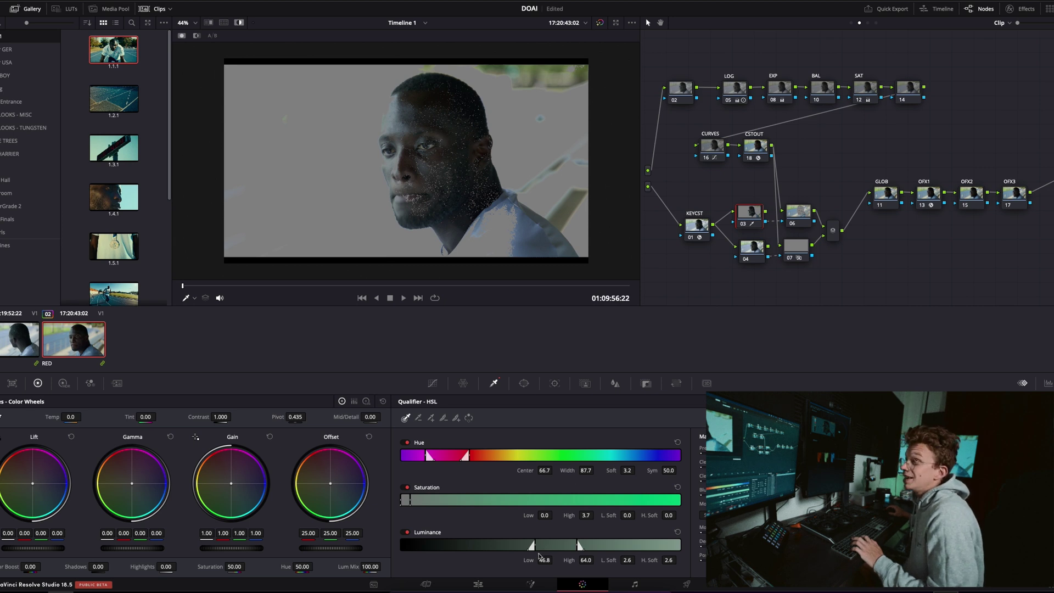
pyautogui.moveTo(579, 517); pyautogui.dragTo(595, 515)
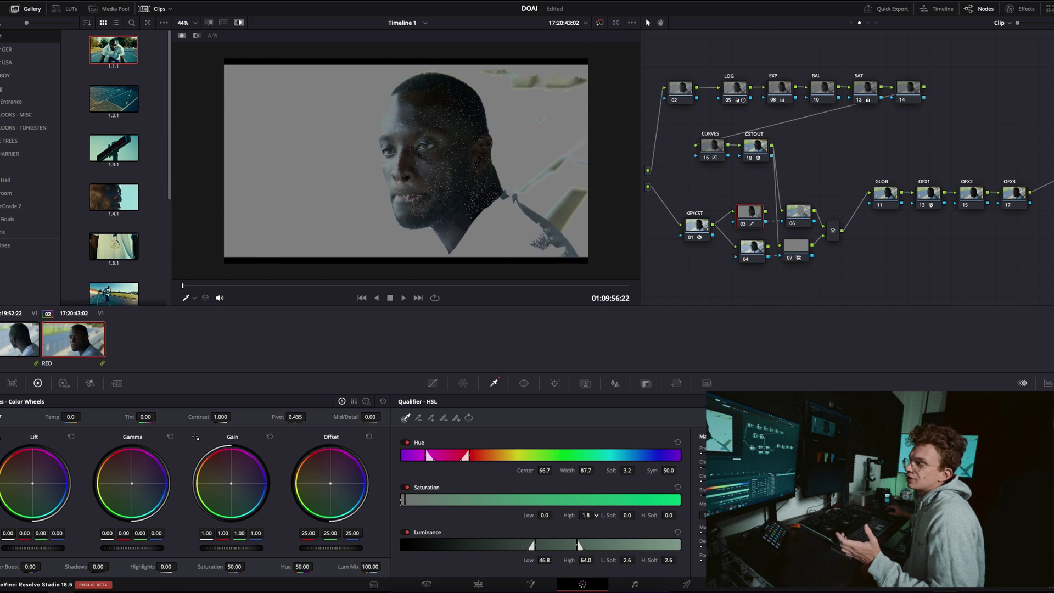
pyautogui.moveTo(523, 456); pyautogui.dragTo(571, 457)
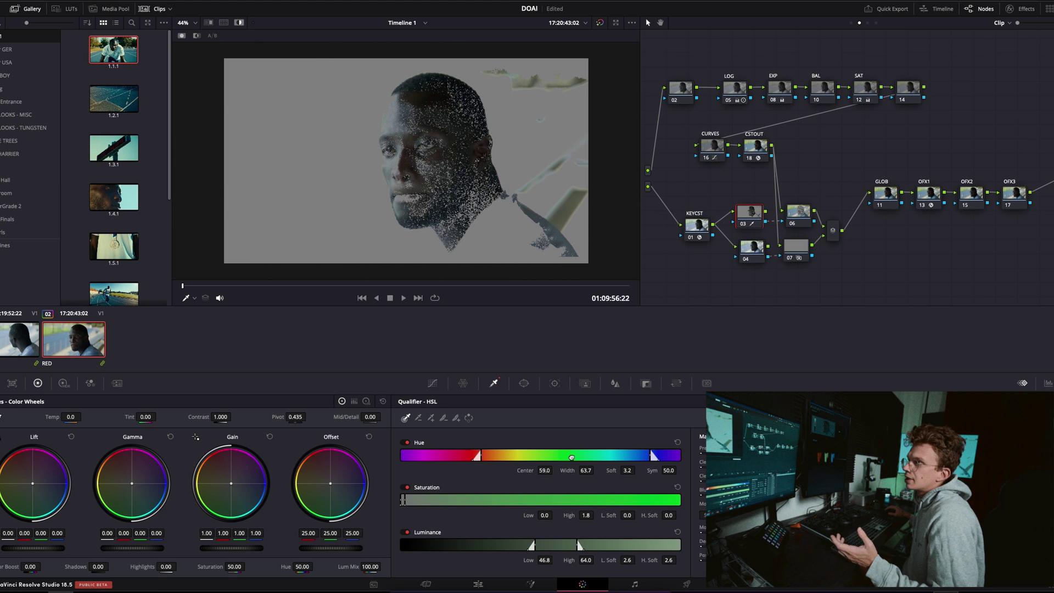
# Step: Draw a closed Curve window around the head on node 03, from chin around the crown and back
pyautogui.click(524, 382)
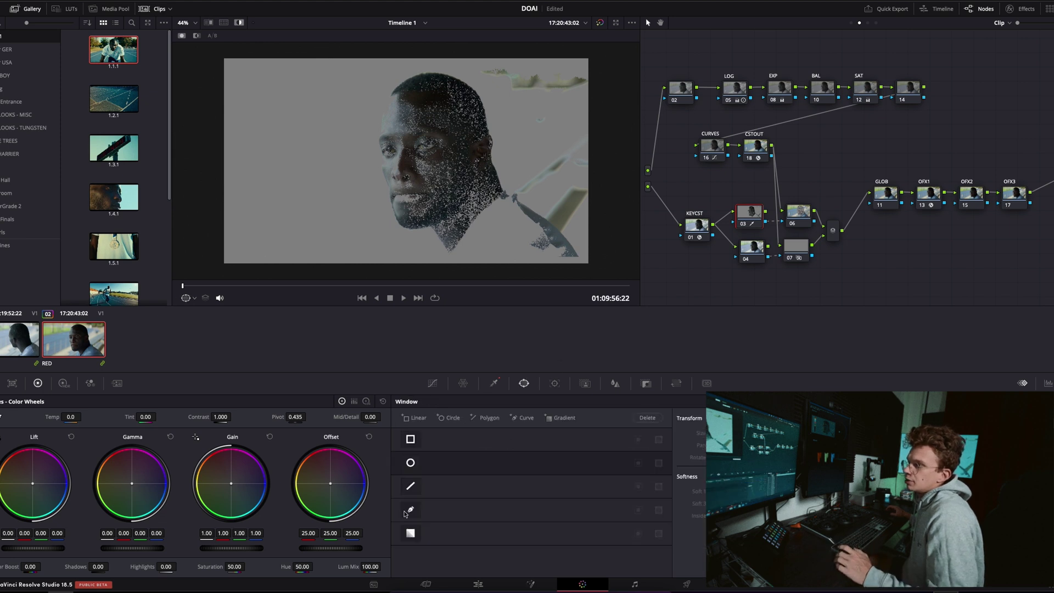
pyautogui.click(410, 508)
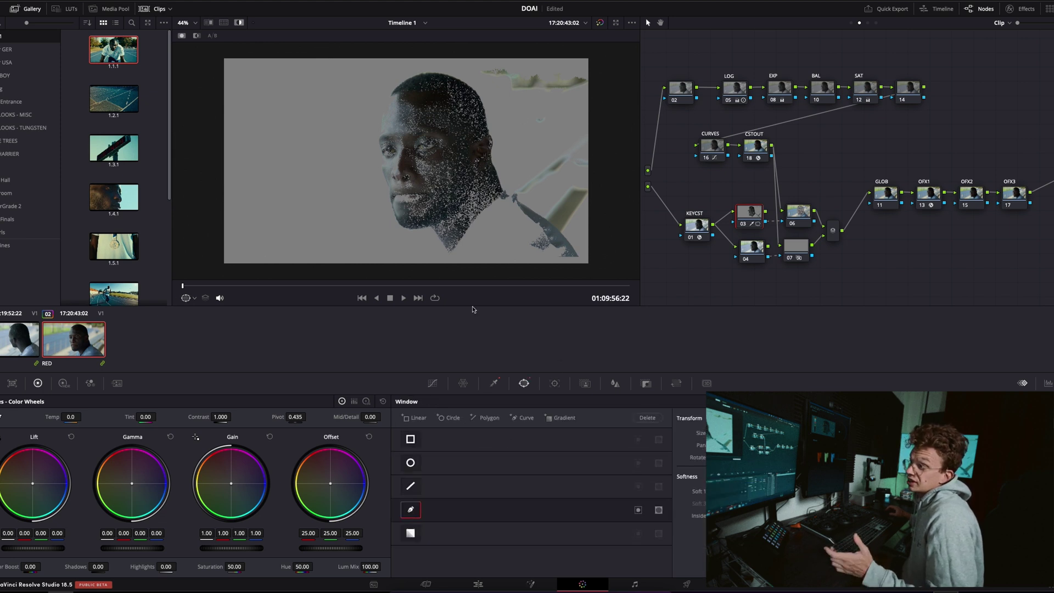
pyautogui.click(455, 263)
pyautogui.click(508, 187)
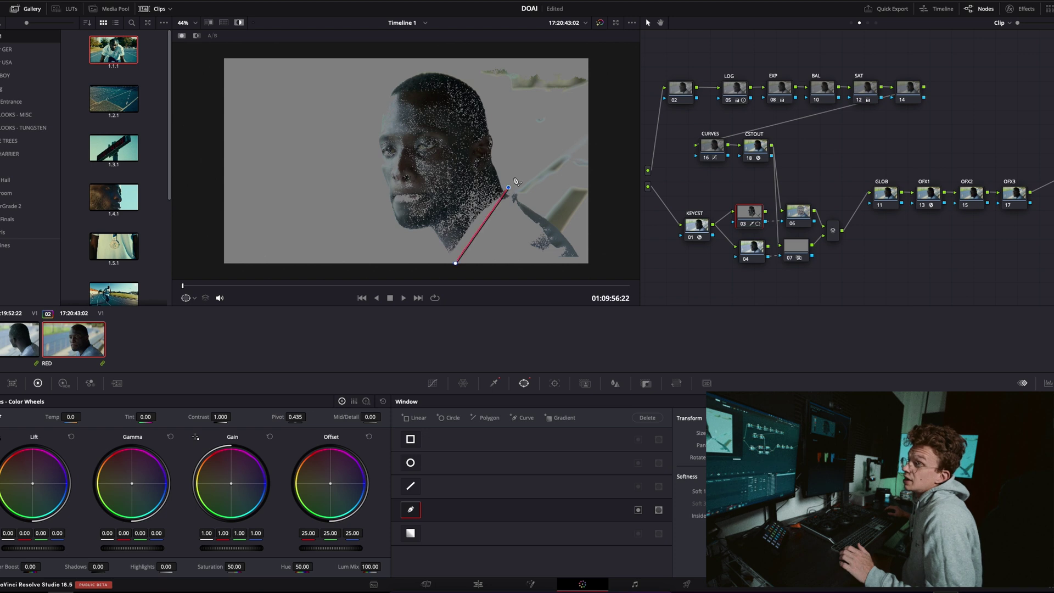
pyautogui.click(495, 106)
pyautogui.click(468, 72)
pyautogui.click(427, 65)
pyautogui.click(390, 73)
pyautogui.click(371, 126)
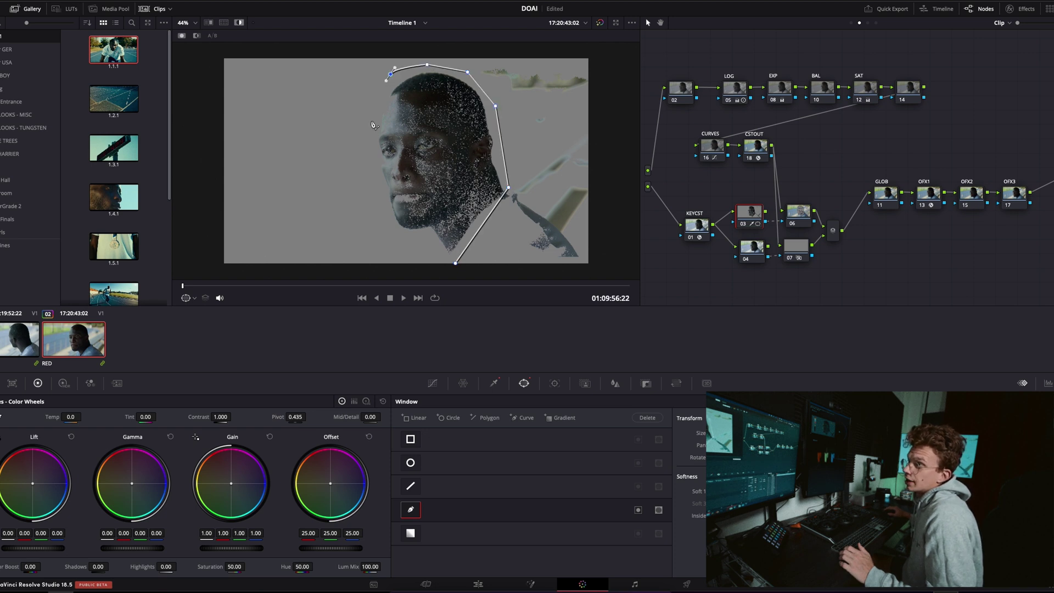
pyautogui.click(375, 174)
pyautogui.click(392, 226)
pyautogui.click(418, 257)
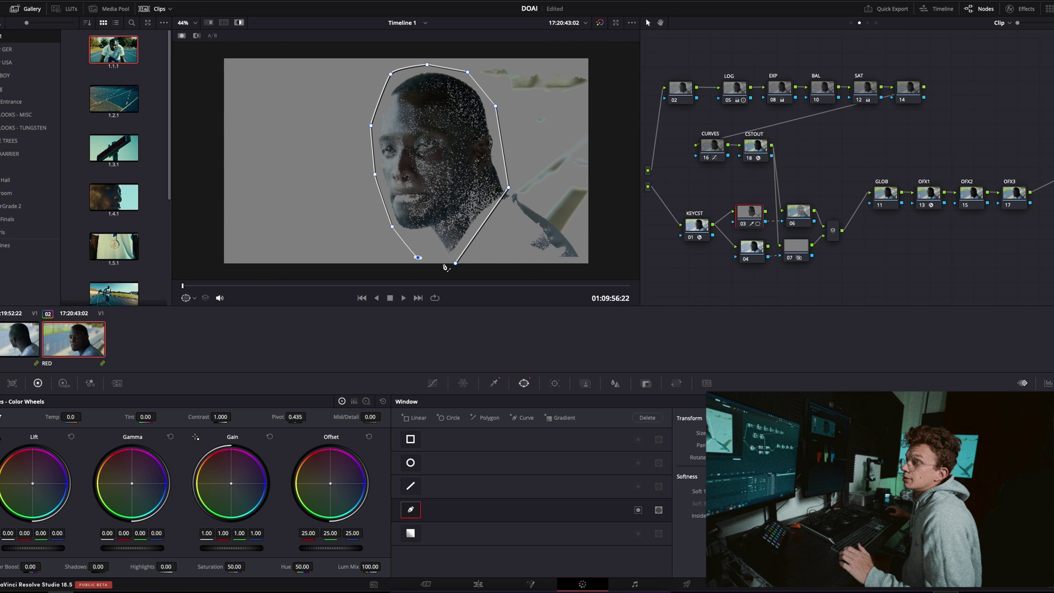
pyautogui.click(455, 263)
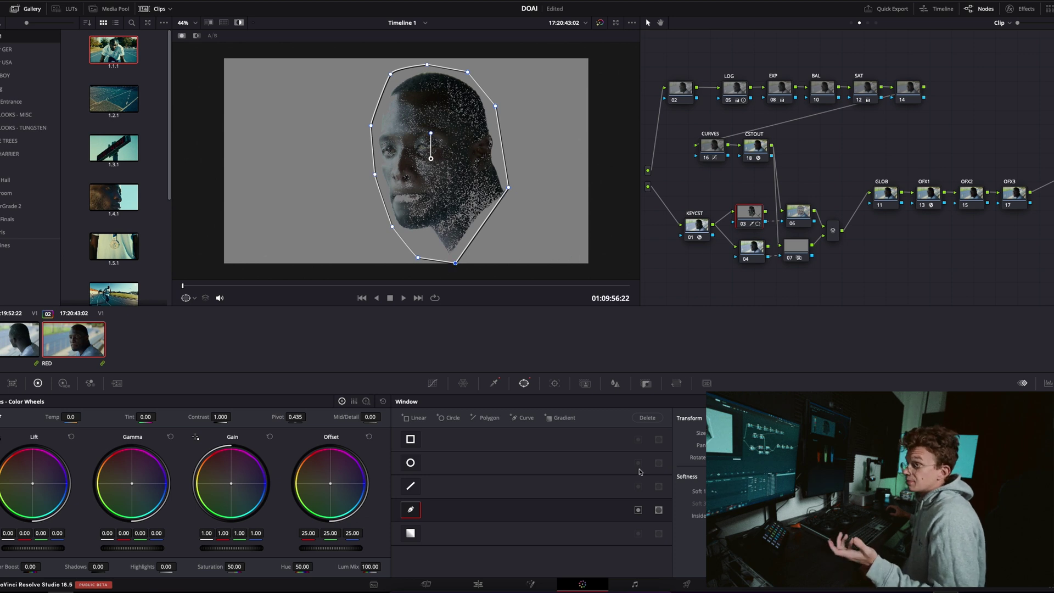
pyautogui.click(494, 383)
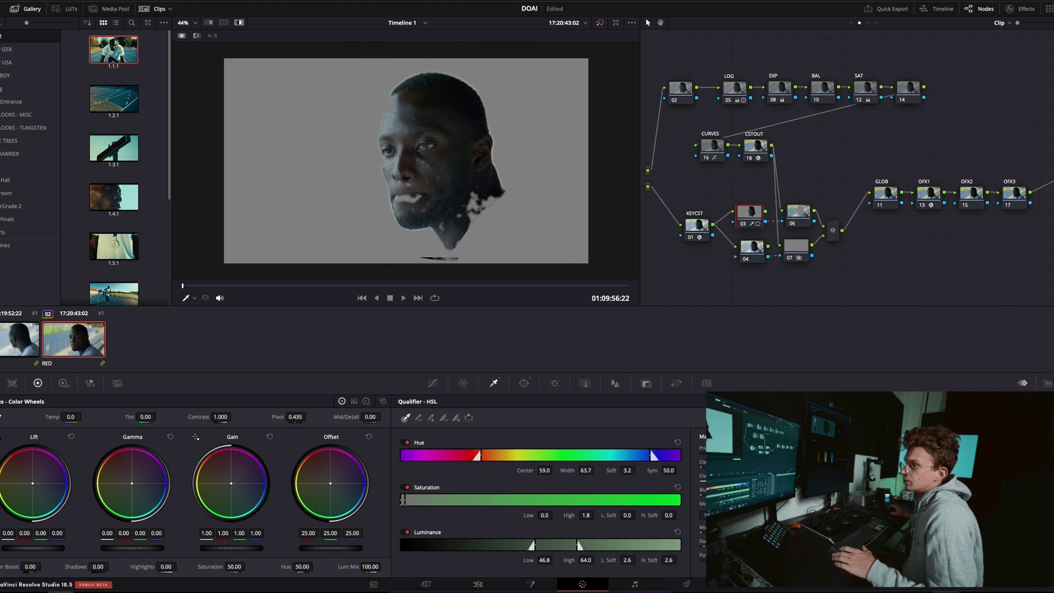
# Step: Invert node 06's key input in the Key palette so it affects only the face, and turn off highlight
pyautogui.click(798, 211)
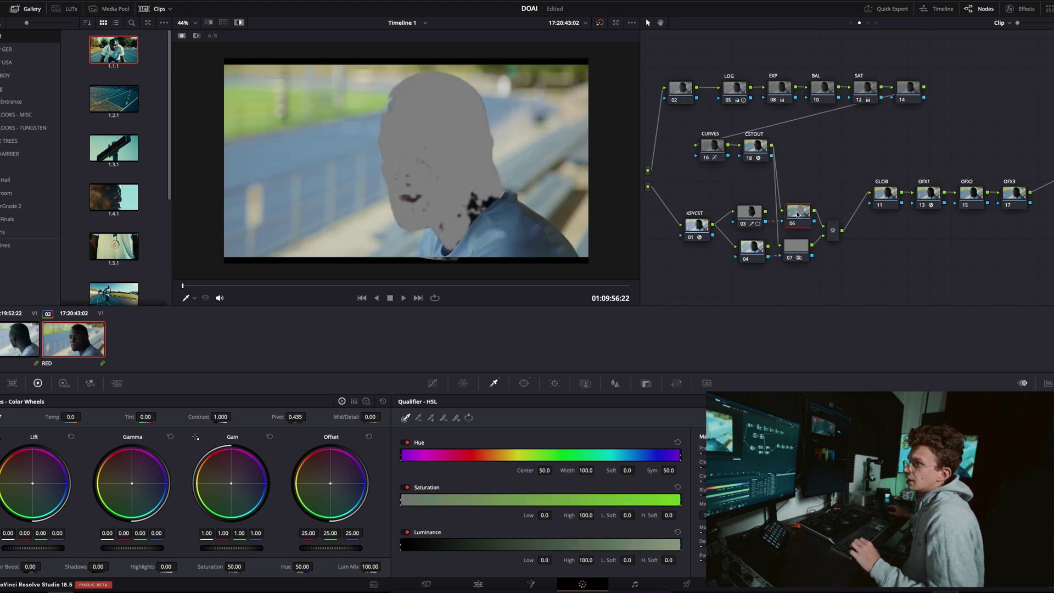
pyautogui.click(646, 383)
pyautogui.hotkey('shift', 'i')
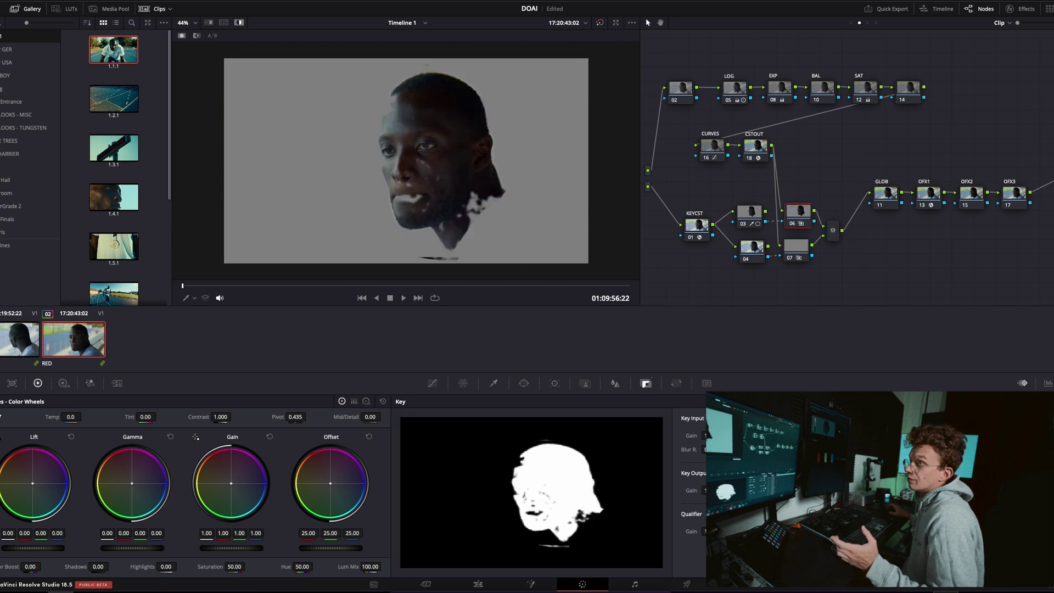
pyautogui.hotkey('shift', 'h')
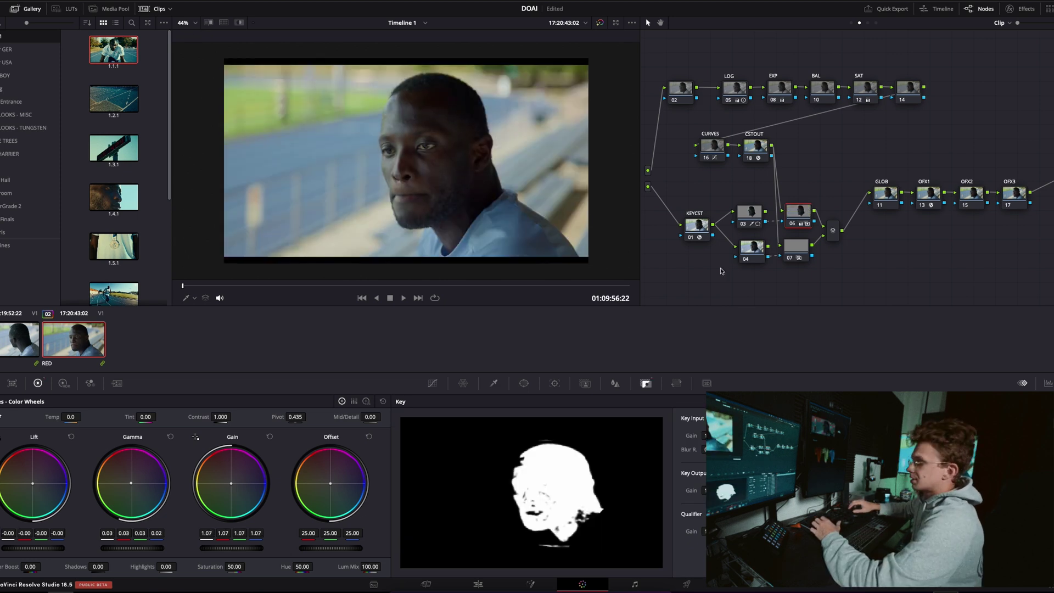